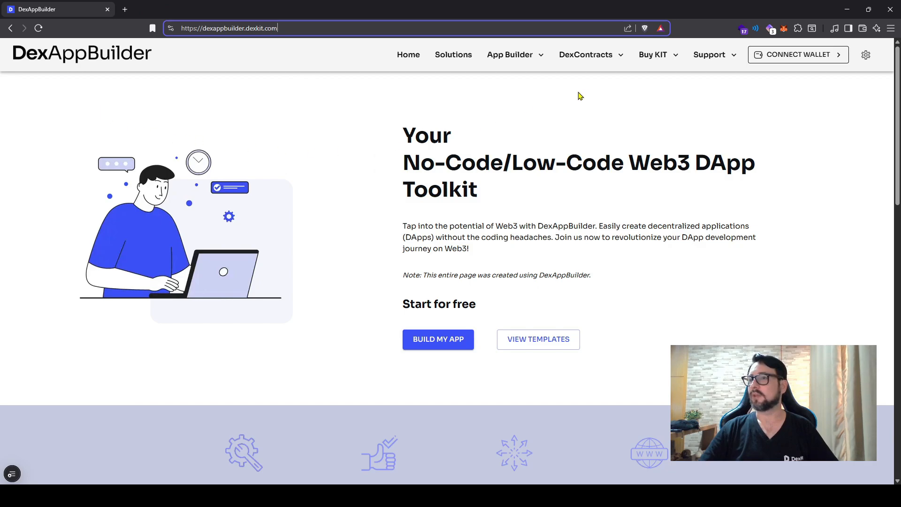
Step: Sign in to the site with the MetaMask wallet and check the connected account's wallet options
left_click(780, 55)
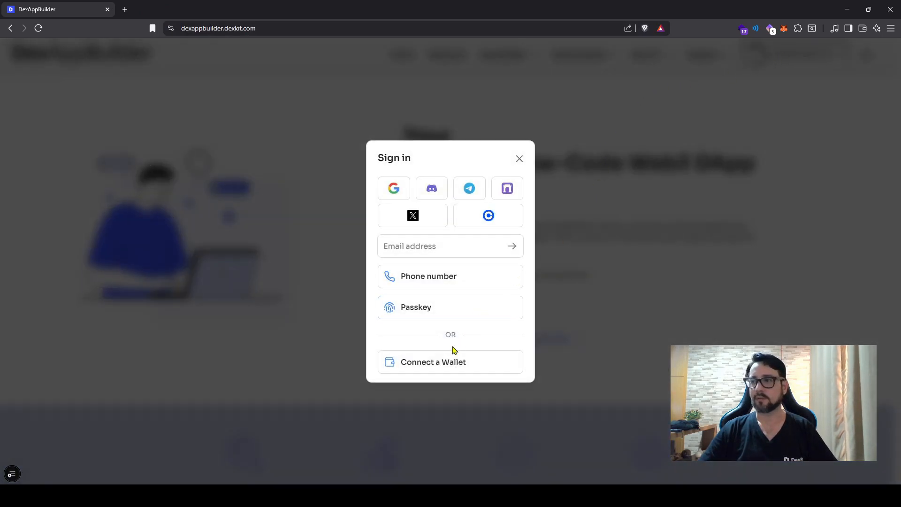
left_click(449, 361)
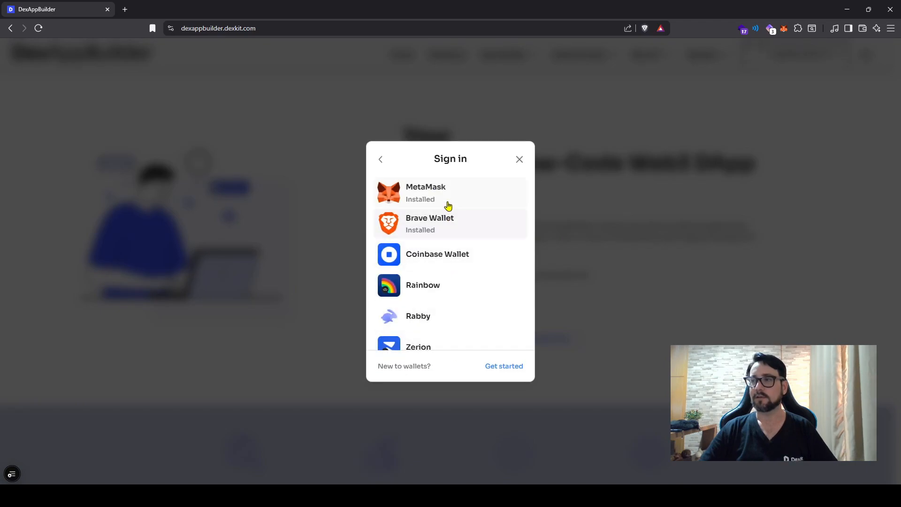
scroll(445, 261, "down", 2)
scroll(449, 211, "up", 2)
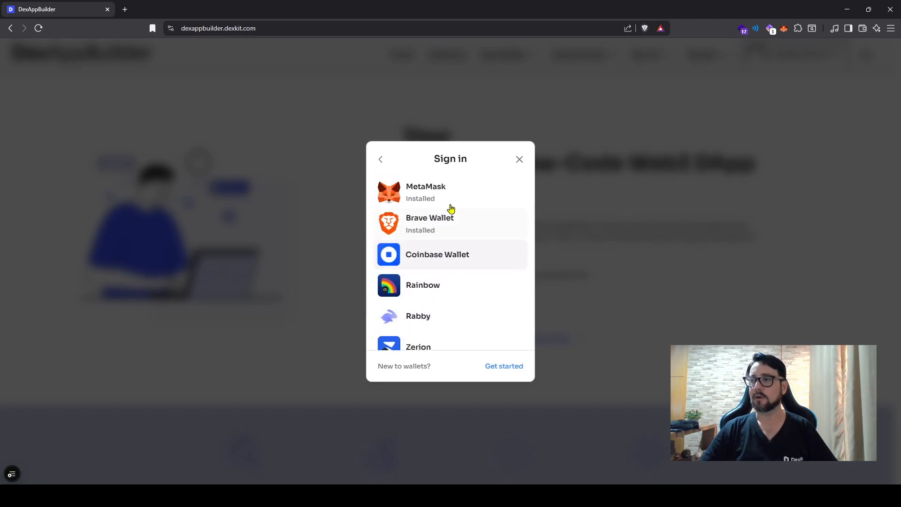
left_click(439, 197)
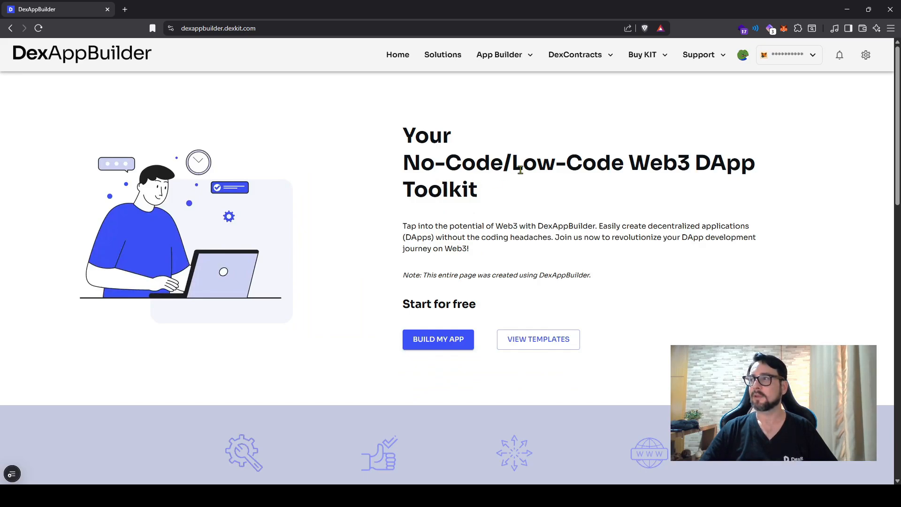
left_click(813, 56)
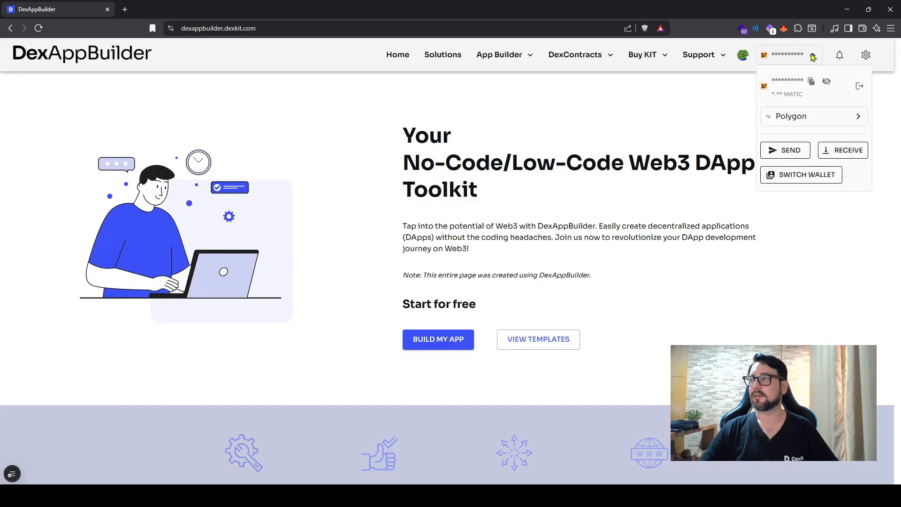
left_click(812, 55)
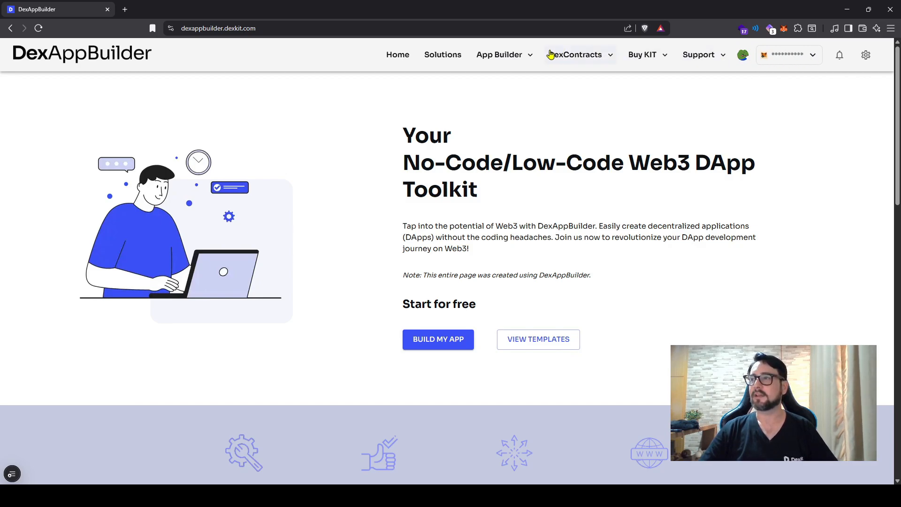
Step: Create a new widget named Swapmatic in the widget management area
left_click(523, 58)
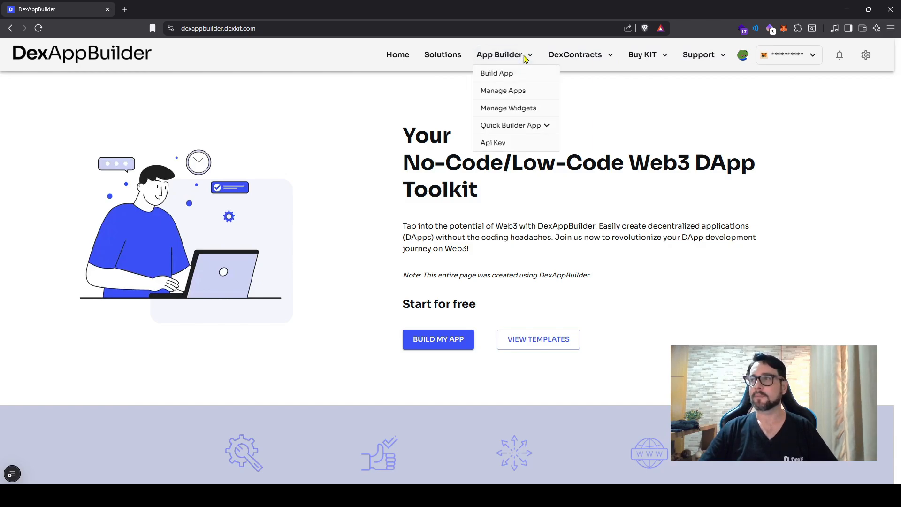
left_click(510, 110)
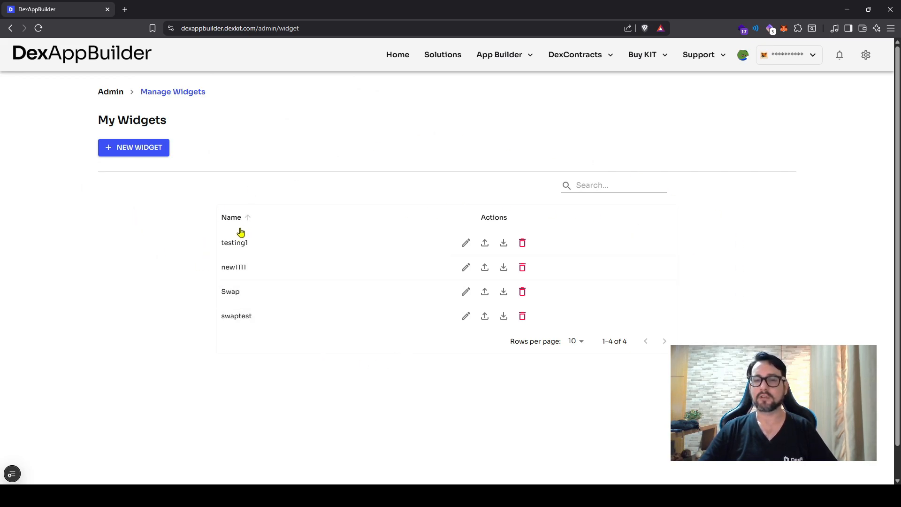
left_click(134, 157)
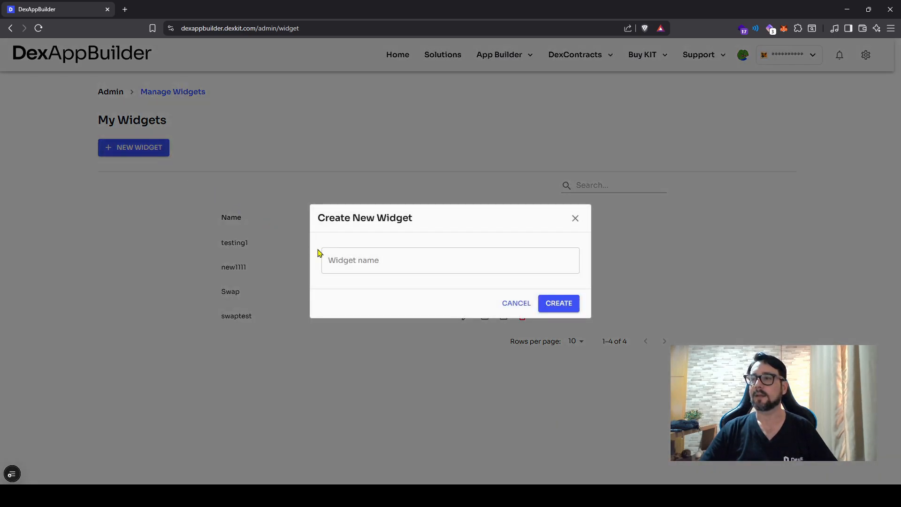
left_click(362, 262)
type("S")
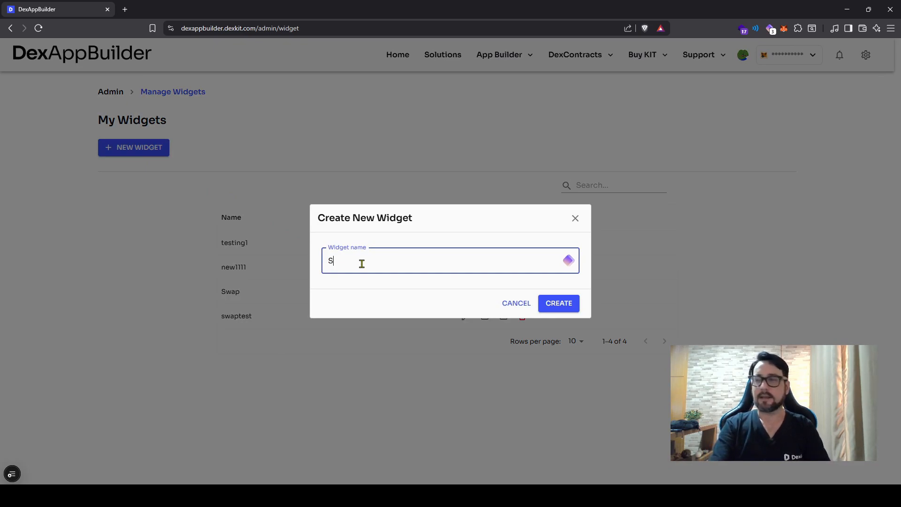
type("wapmatic")
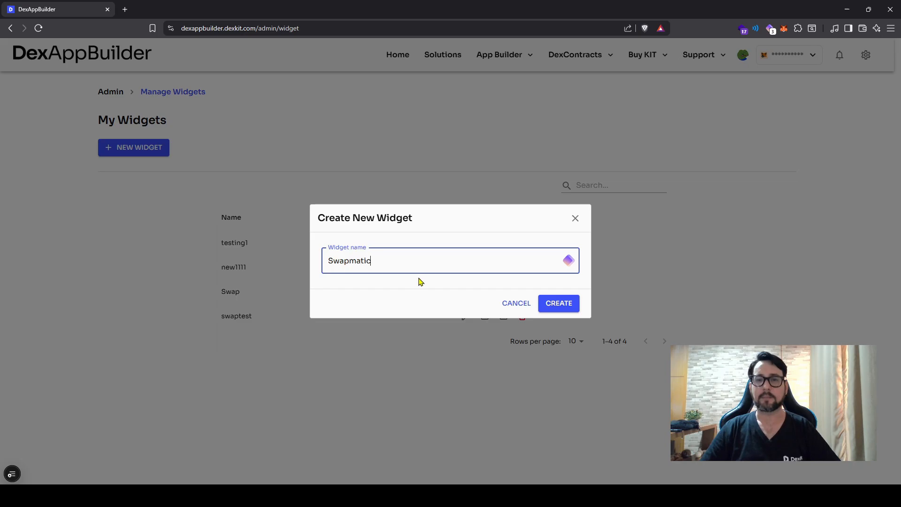
left_click(565, 304)
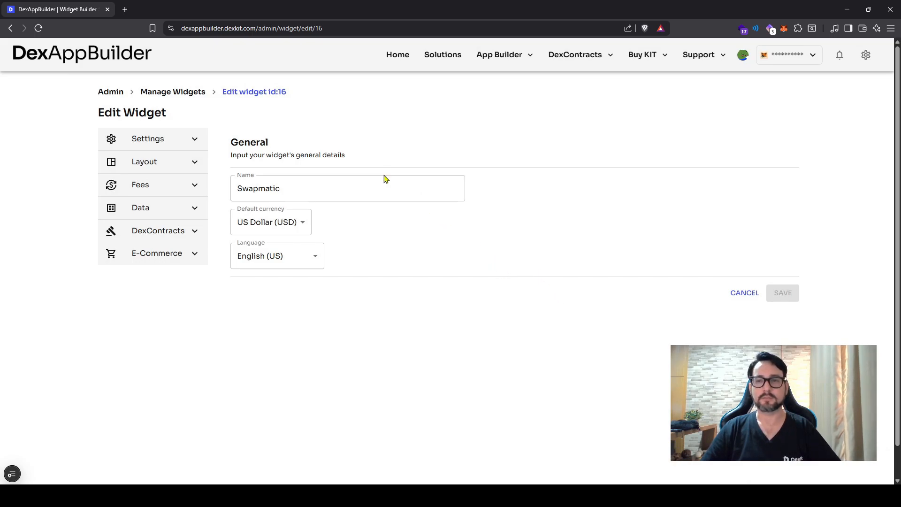
Step: Review the widget's general settings, including the available default currencies and languages
left_click(194, 140)
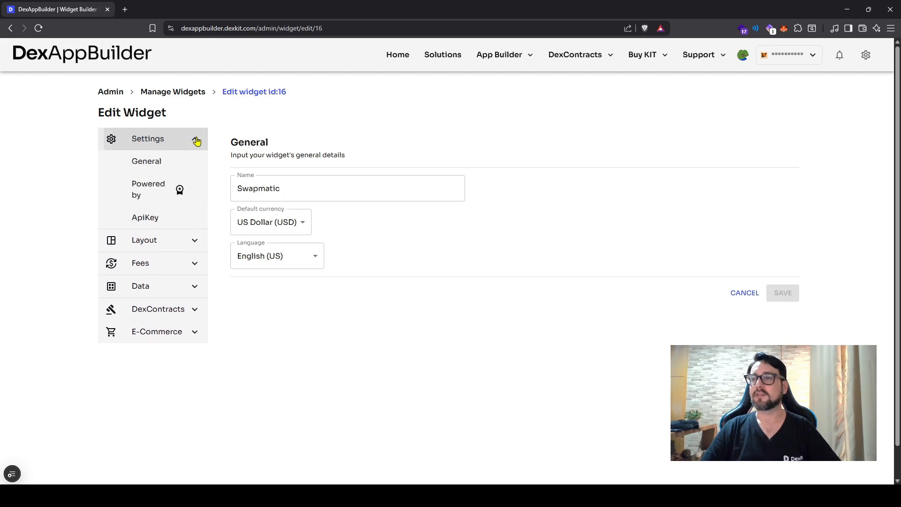
double_click(292, 189)
left_click(354, 225)
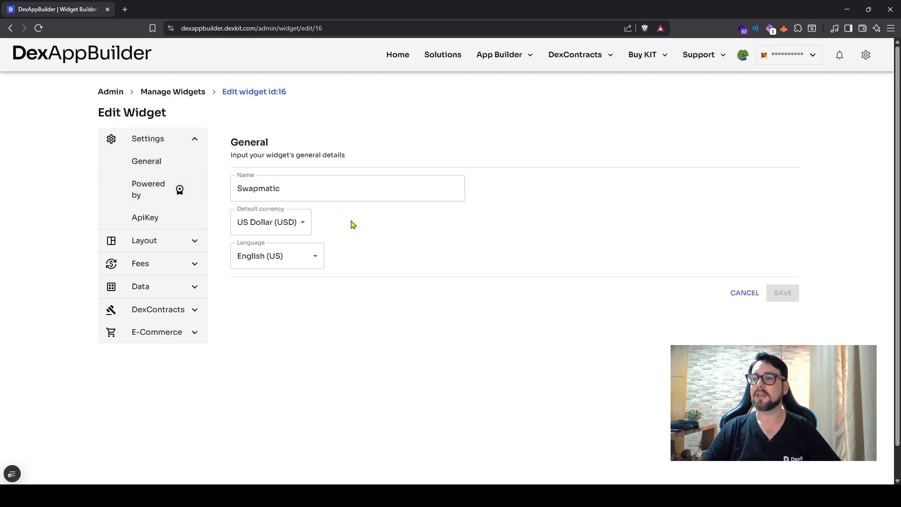
left_click(279, 224)
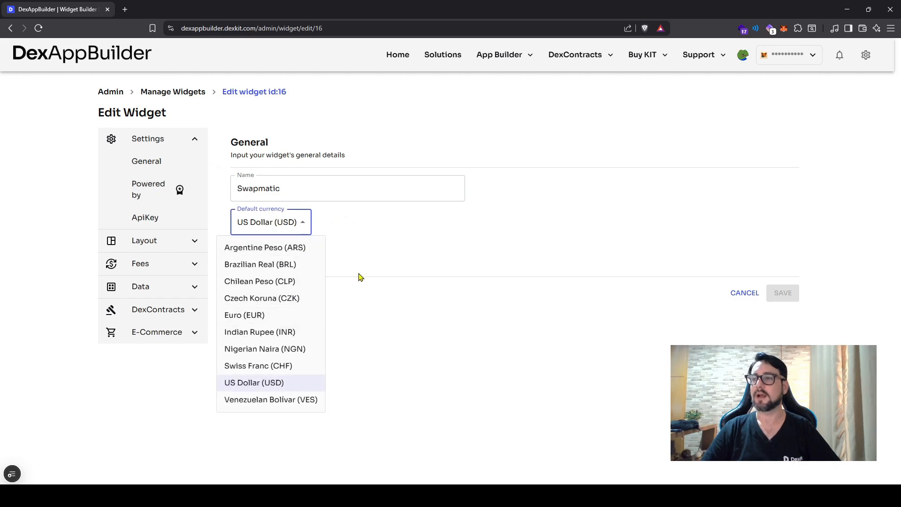
left_click(366, 242)
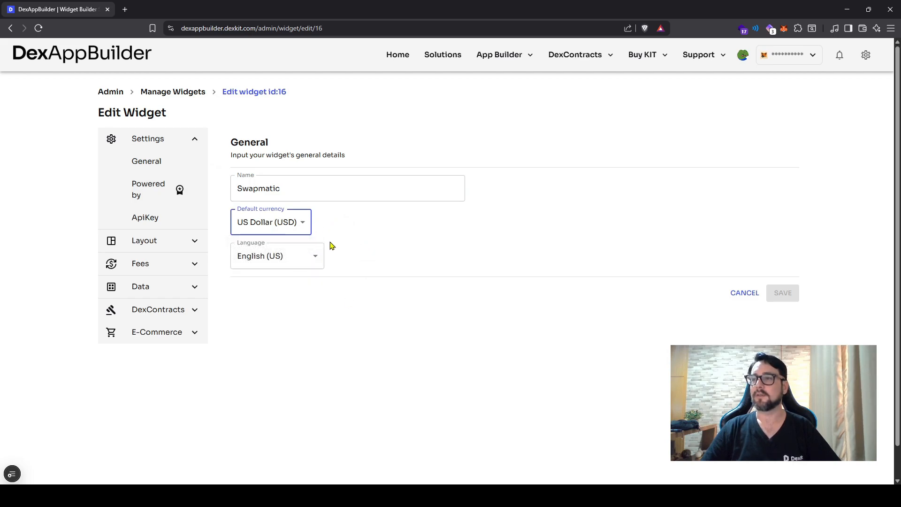
left_click(313, 259)
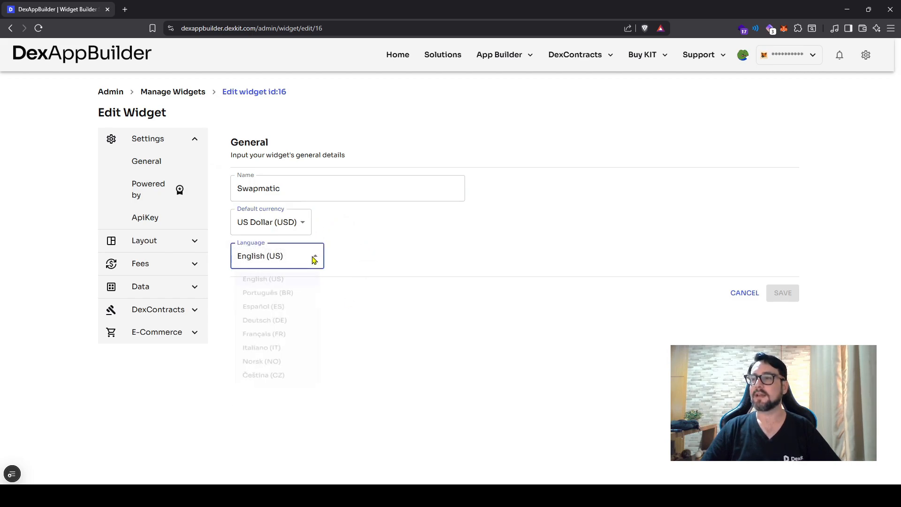
left_click(366, 241)
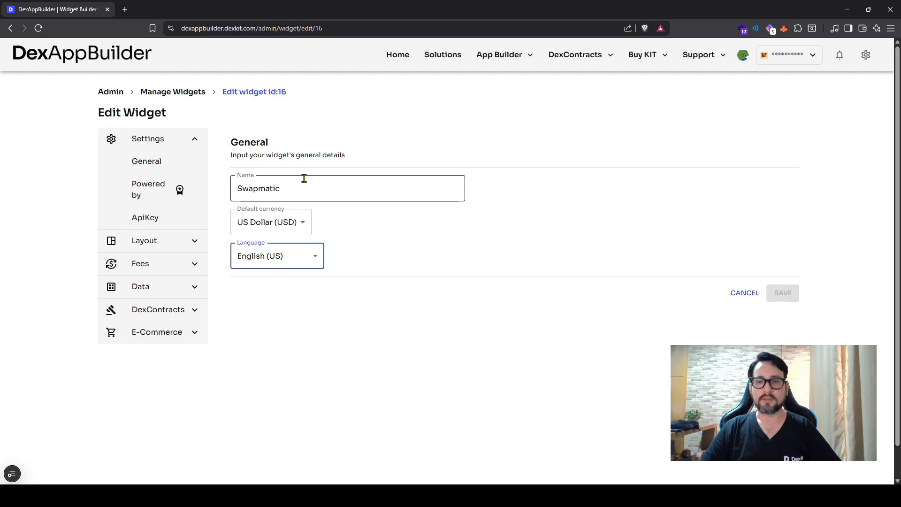
Step: Examine the Powered by DexKit settings and the cost of hiding the branding
left_click(159, 192)
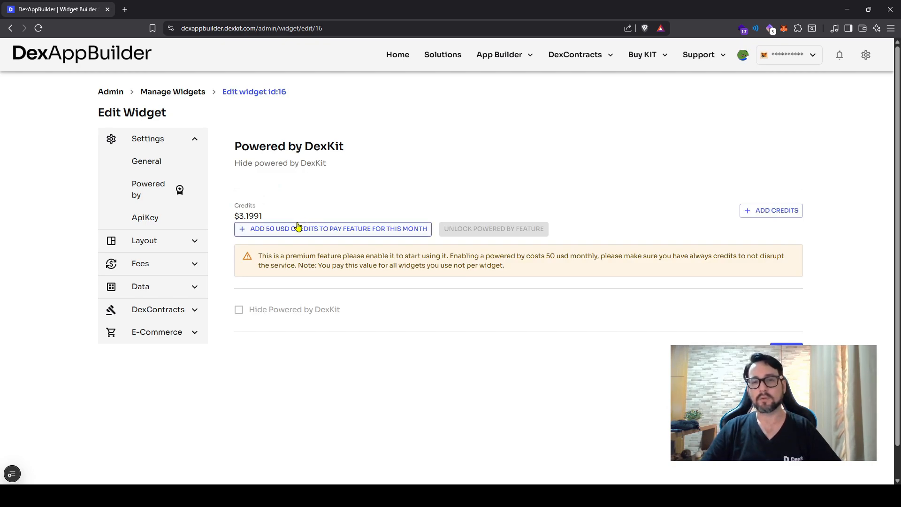
scroll(458, 289, "down", 1)
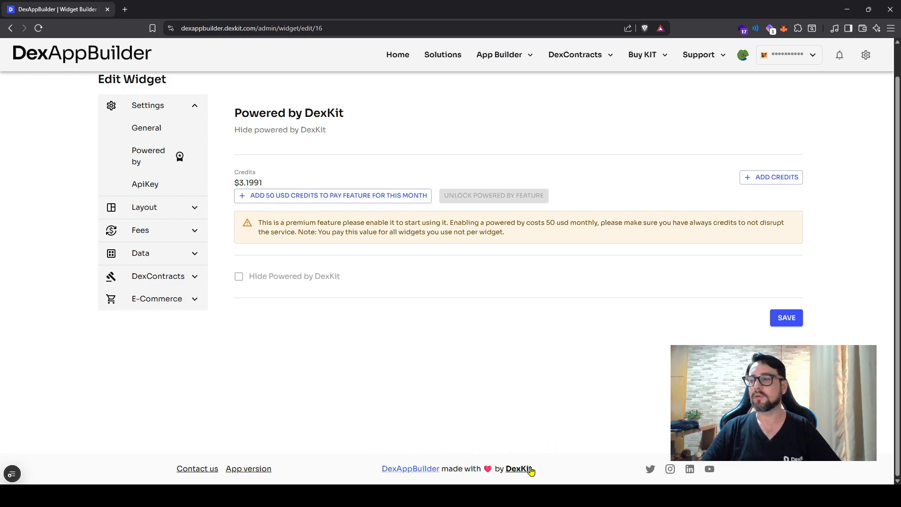
scroll(474, 418, "up", 1)
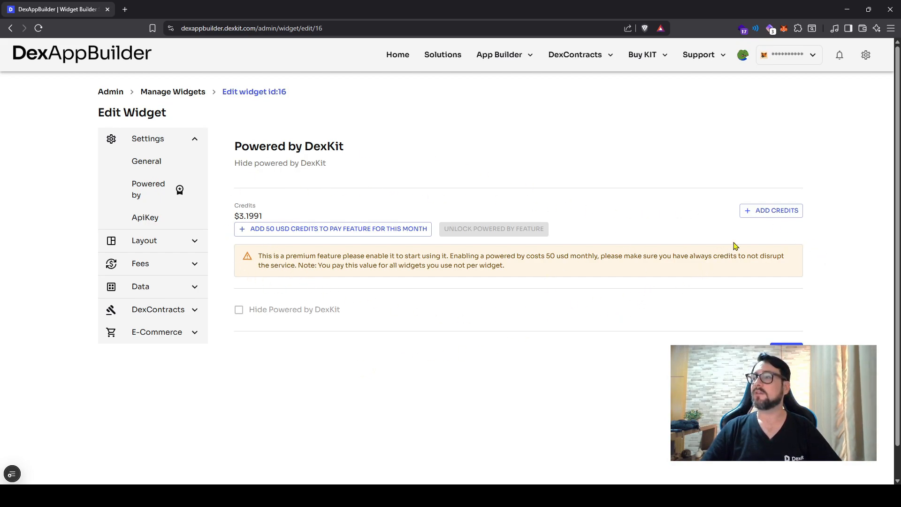
Step: Start a checkout for 50 credits with Cryptocurrency as the payment method and close it without paying
left_click(769, 213)
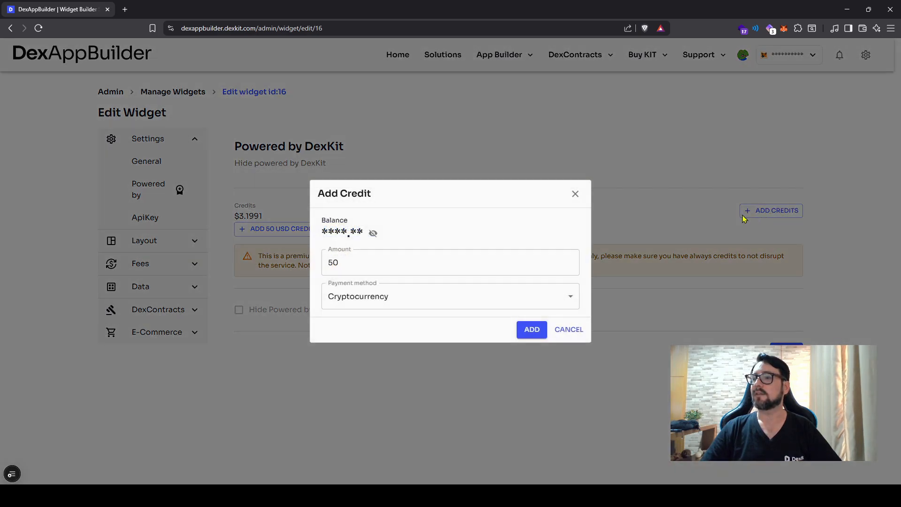
left_click_drag(354, 262, 323, 267)
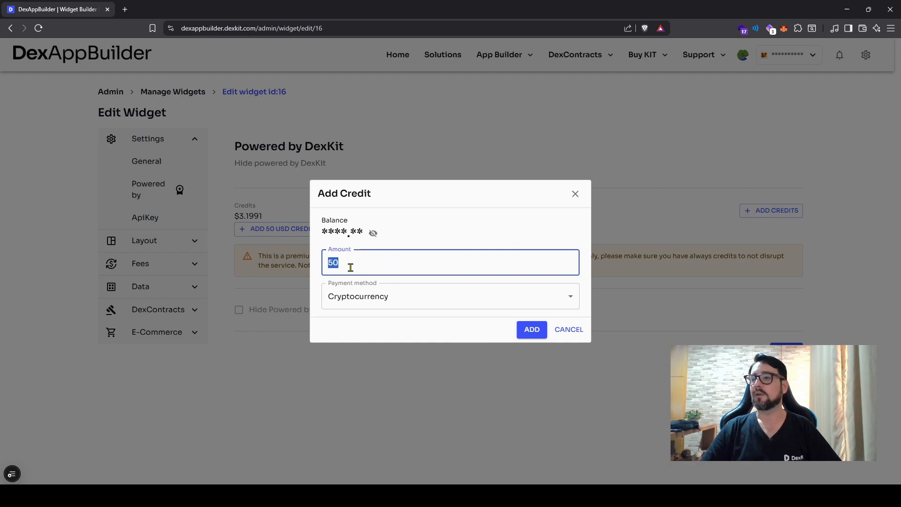
left_click(374, 296)
left_click(375, 297)
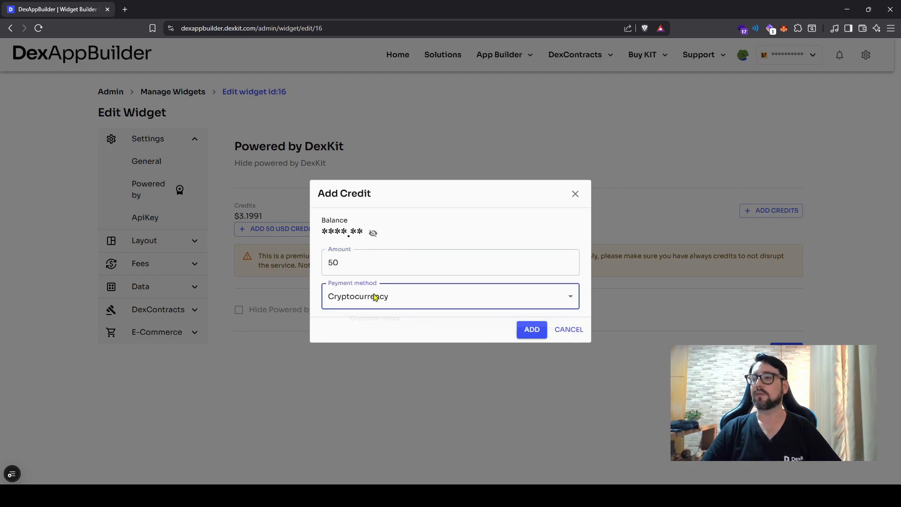
left_click(538, 331)
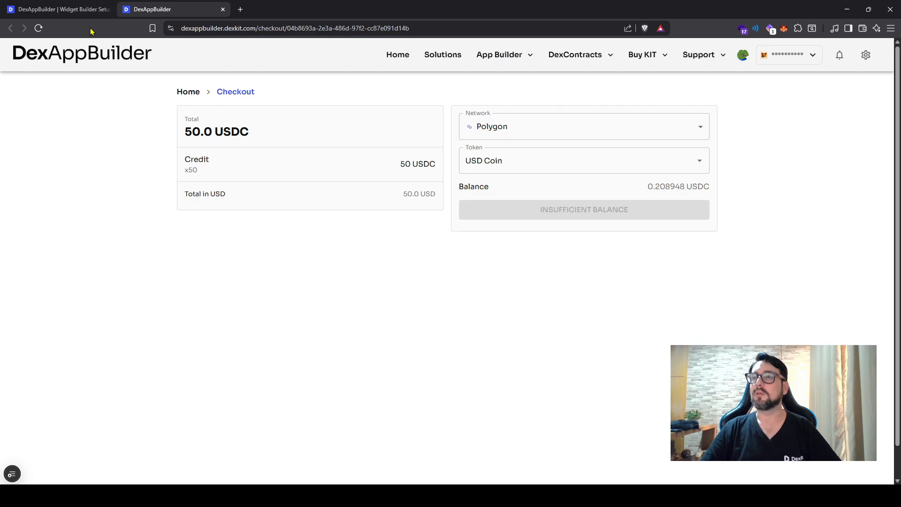
left_click(223, 10)
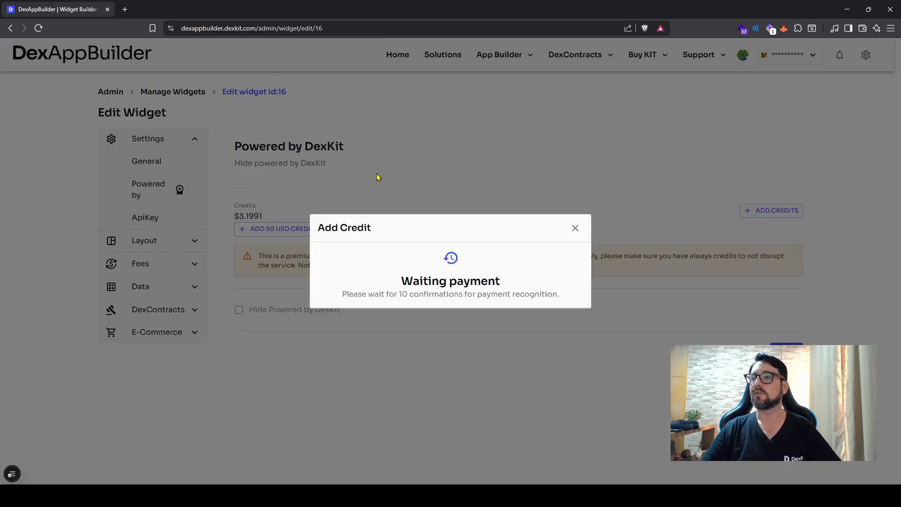
left_click(452, 176)
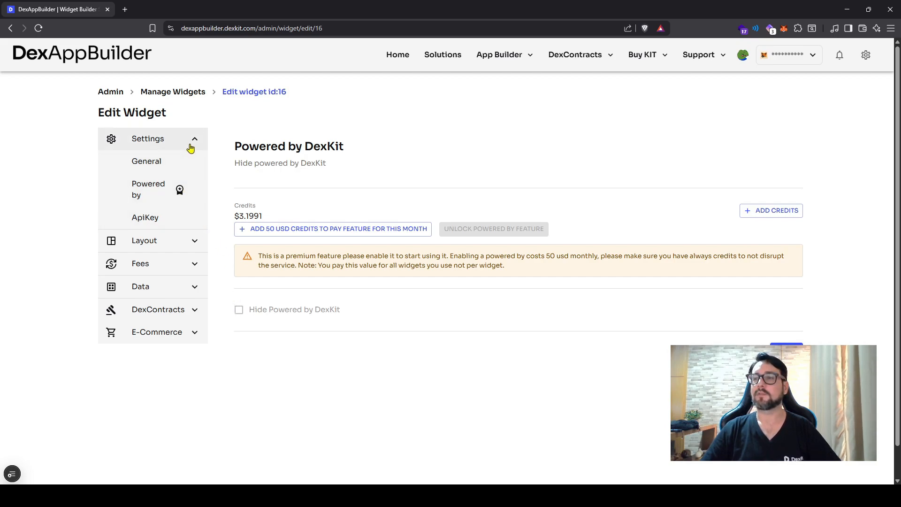
Step: Select the Custom theme for the widget's Light mode and expand its general colour settings
left_click(167, 240)
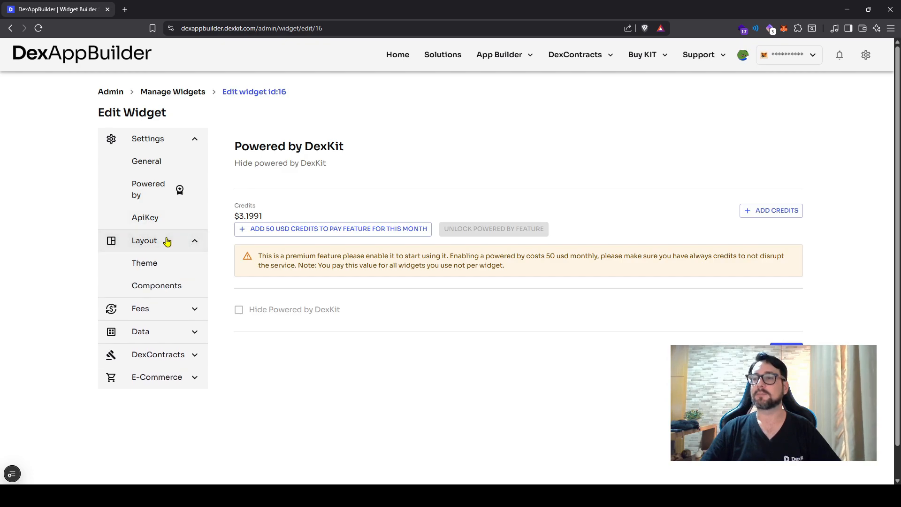
left_click(158, 262)
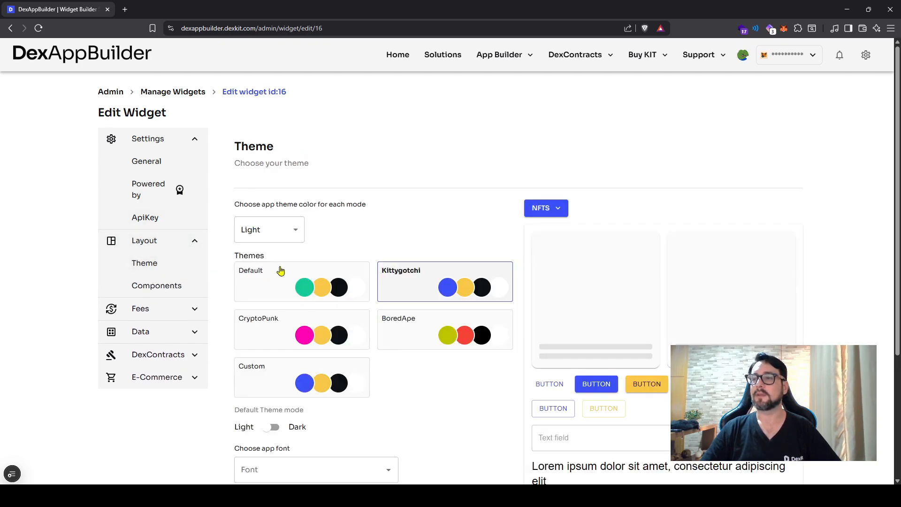
scroll(252, 325, "down", 2)
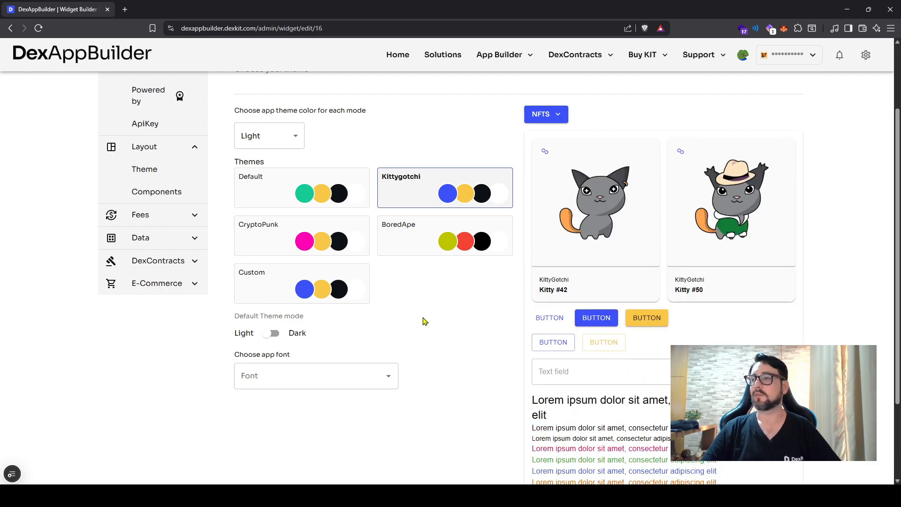
left_click(314, 301)
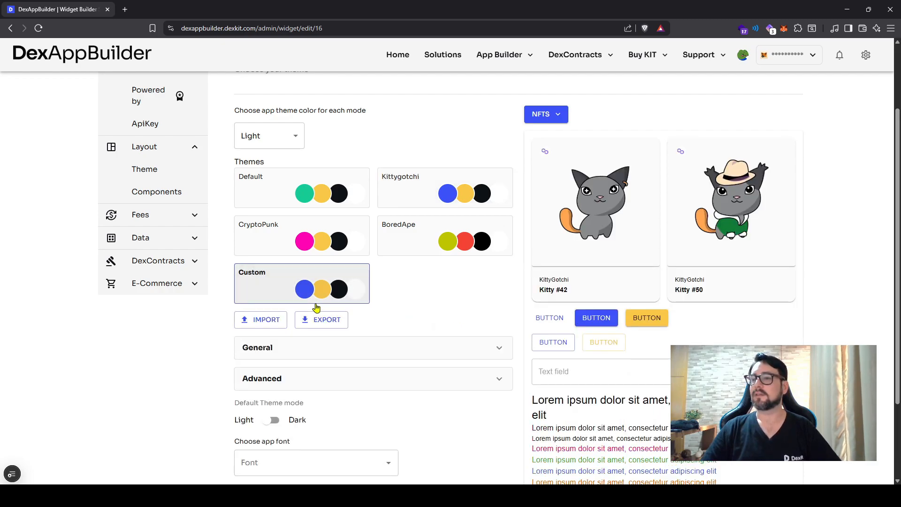
left_click(348, 348)
scroll(352, 331, "down", 1)
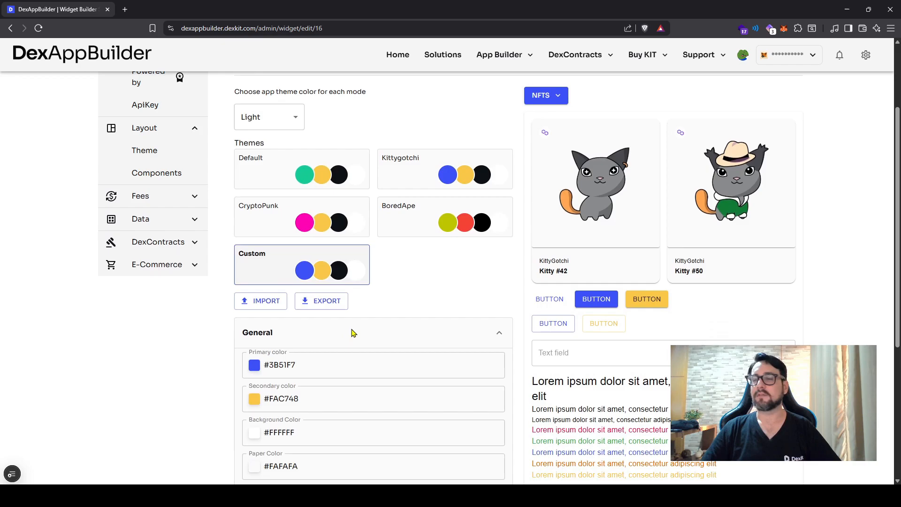
scroll(351, 329, "down", 2)
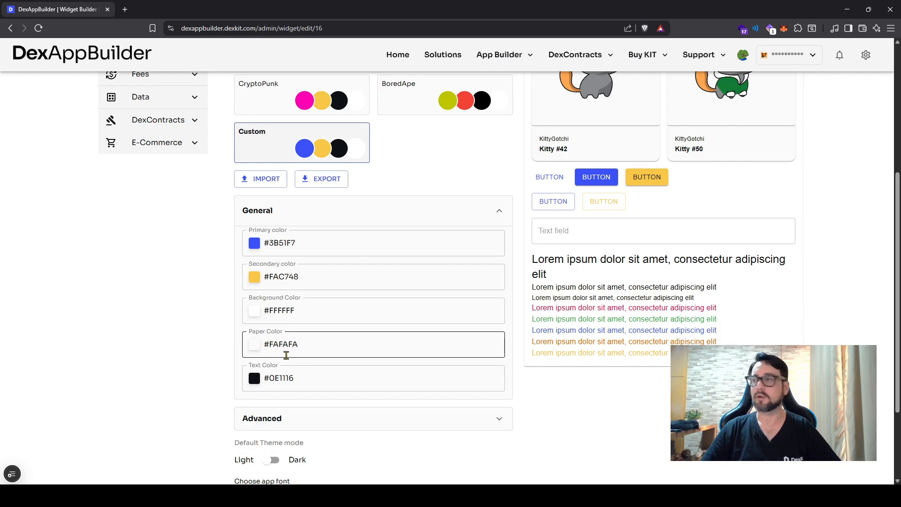
scroll(333, 354, "up", 2)
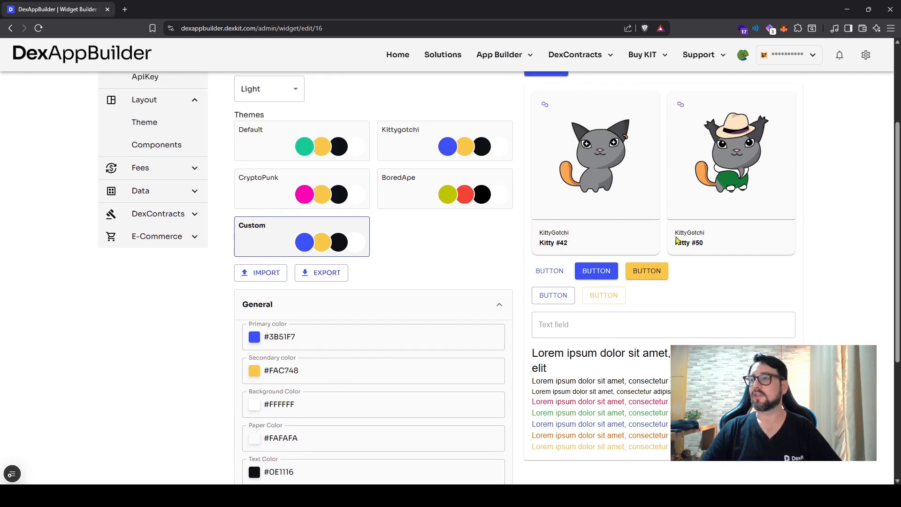
scroll(431, 264, "up", 1)
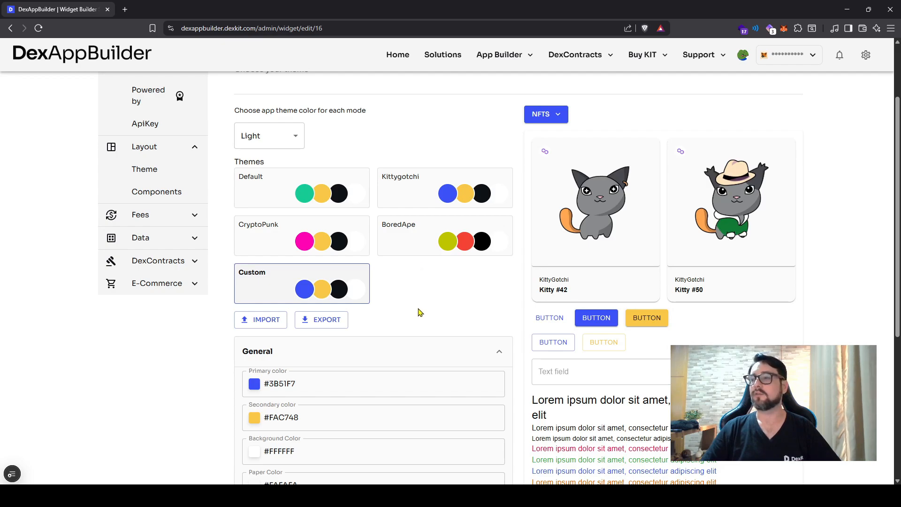
Step: Collapse the general colour settings and review the options for default theme mode and app font
left_click(418, 351)
scroll(336, 369, "down", 1)
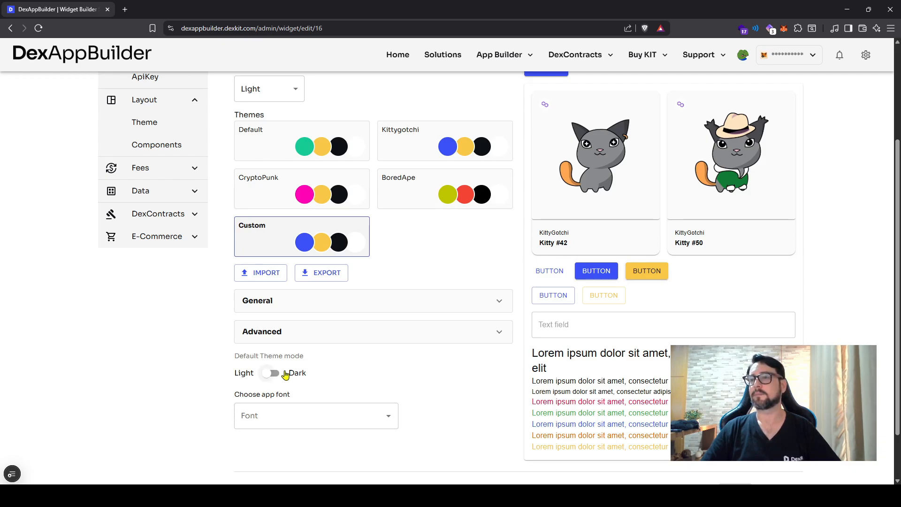
scroll(285, 374, "up", 1)
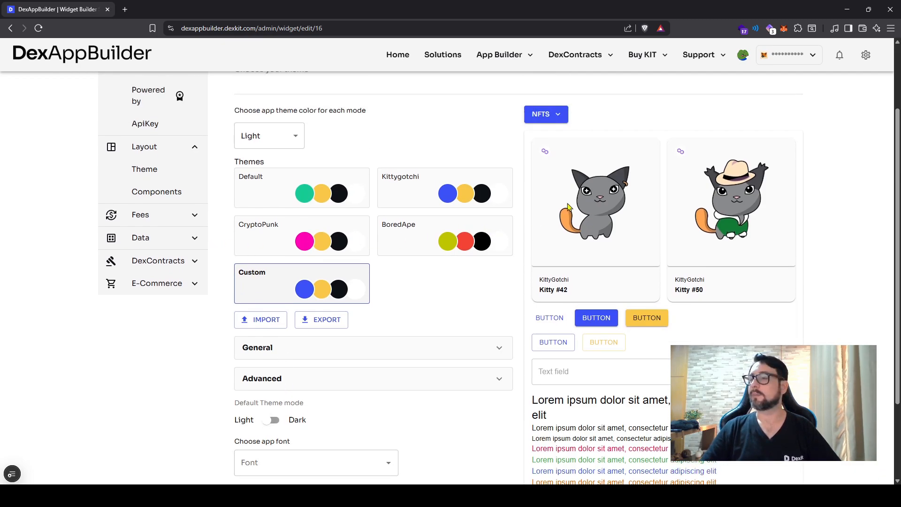
scroll(261, 157, "up", 1)
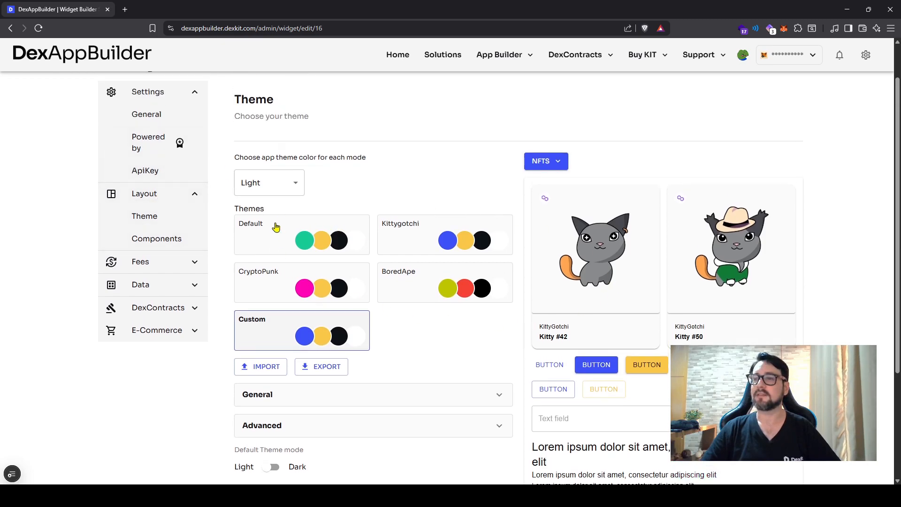
Step: Start adding a Swap section to the widget's components
left_click(151, 241)
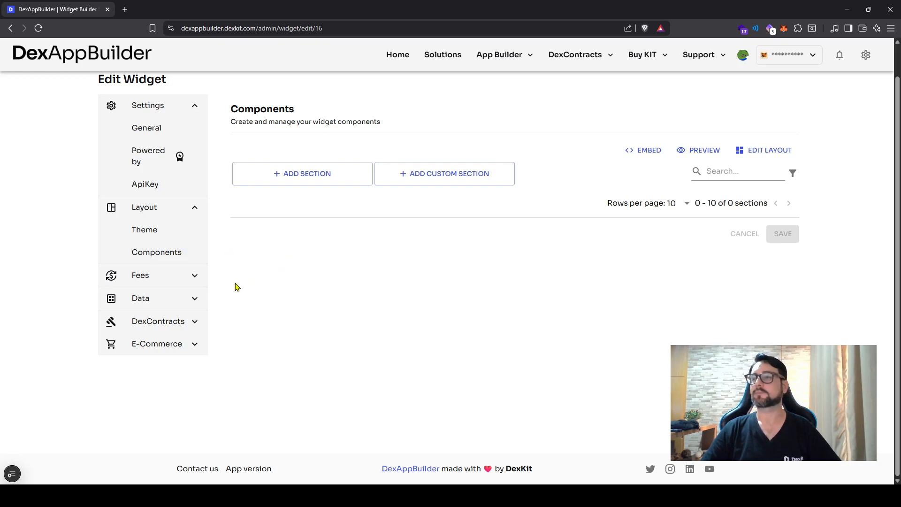
left_click(298, 180)
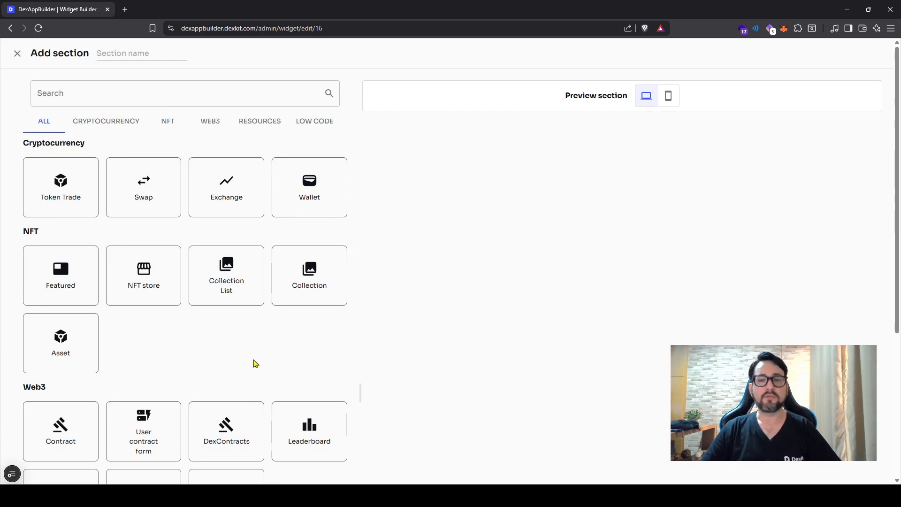
left_click(150, 196)
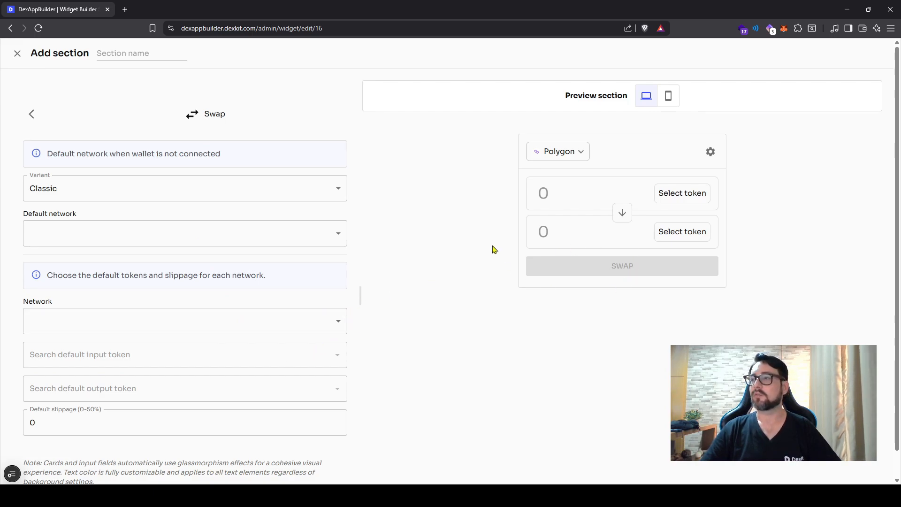
Step: Preview the Pro, Modern, Minimal and Compact swap variants, and set the variant to Mobile - Touch-optimized with gestures
left_click(305, 195)
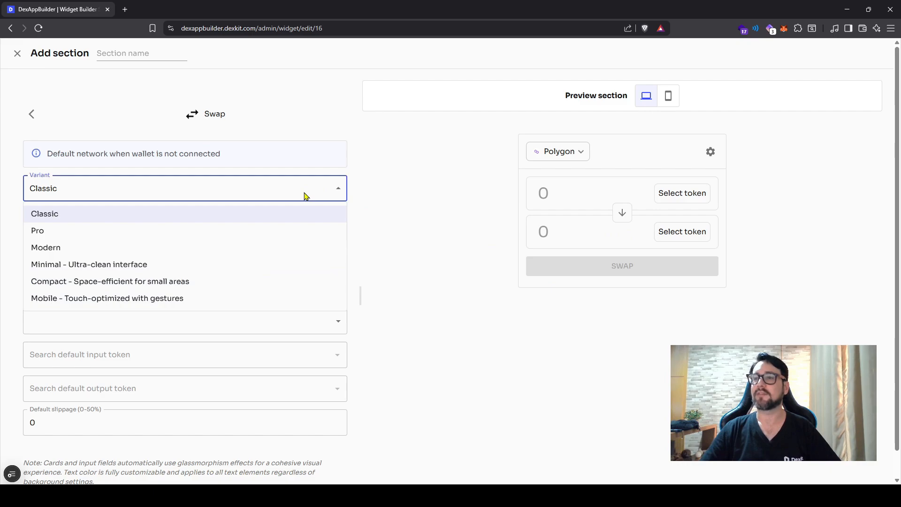
left_click(257, 230)
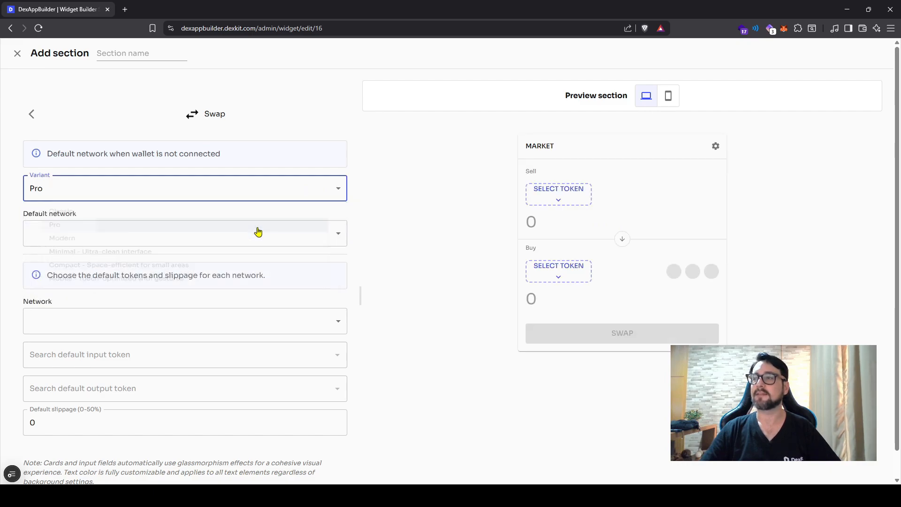
left_click(245, 201)
left_click(233, 245)
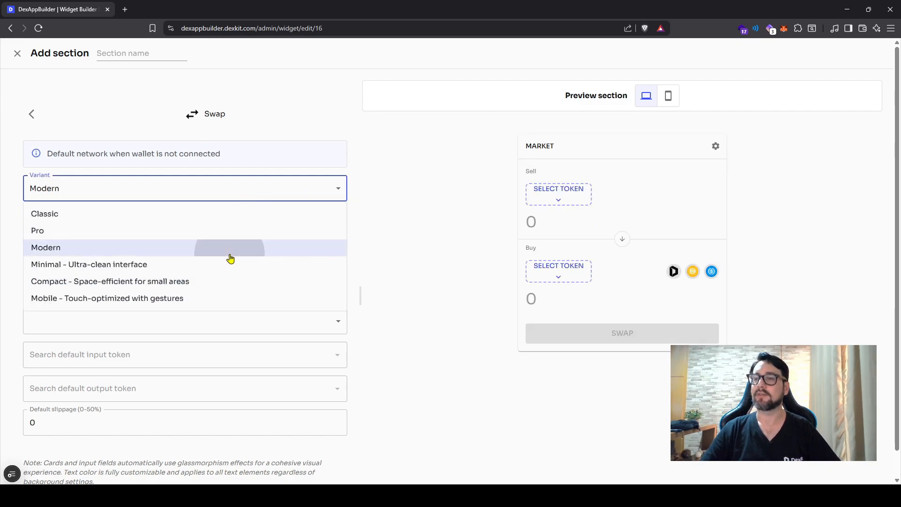
left_click(245, 201)
left_click(205, 264)
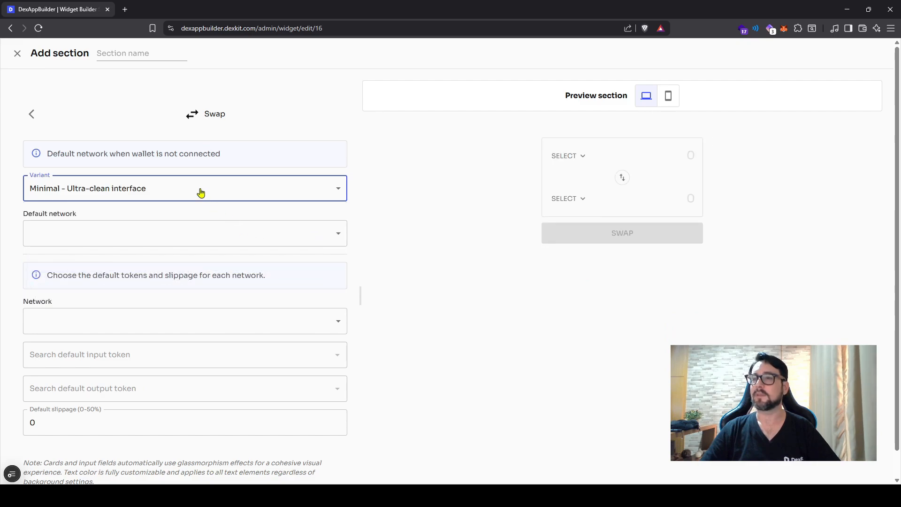
left_click(201, 192)
left_click(183, 281)
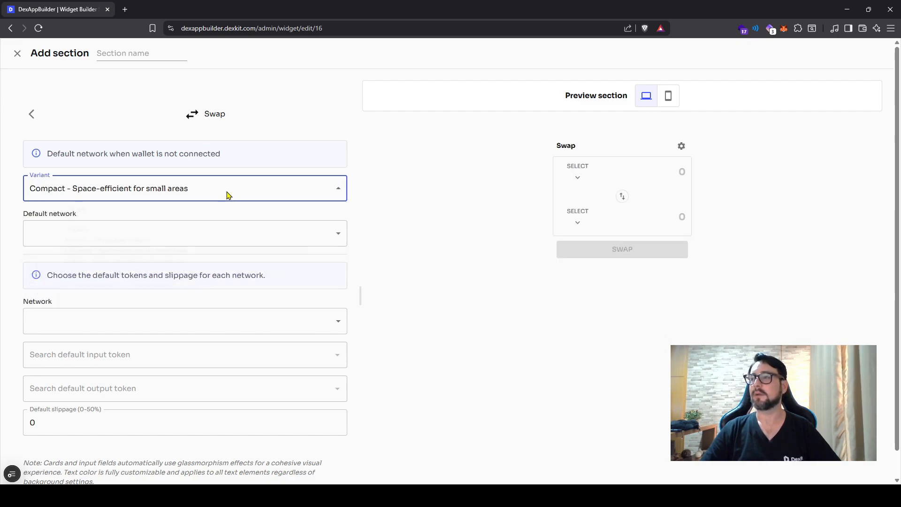
left_click(238, 299)
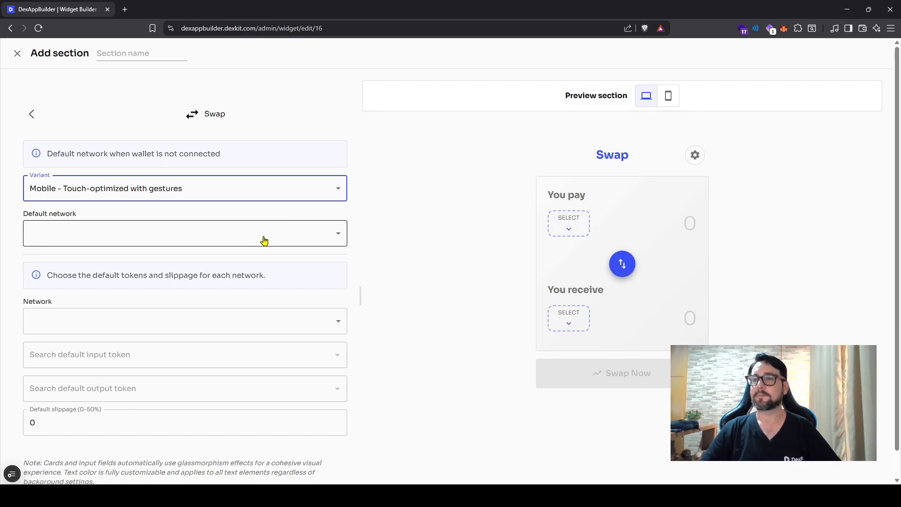
Step: Set the swap's default network to Ethereum and choose Ethereum as the network for its default tokens
left_click(294, 238)
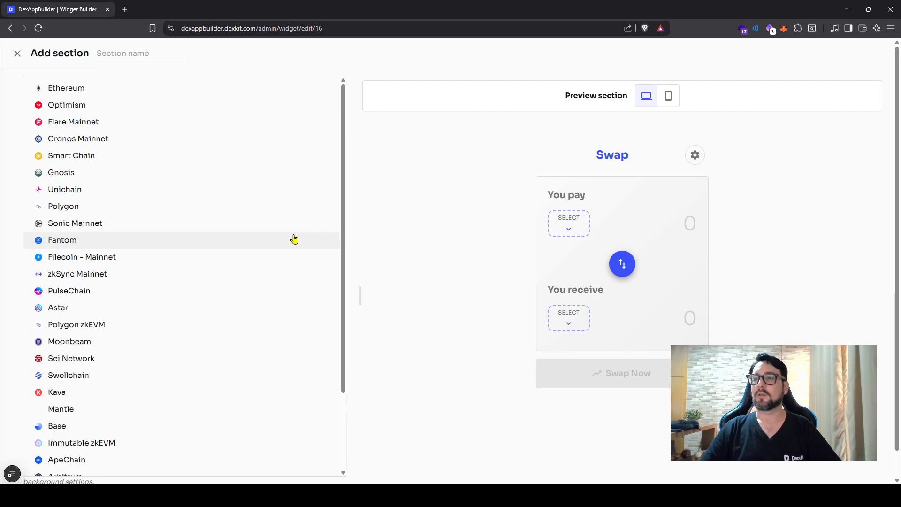
left_click(170, 90)
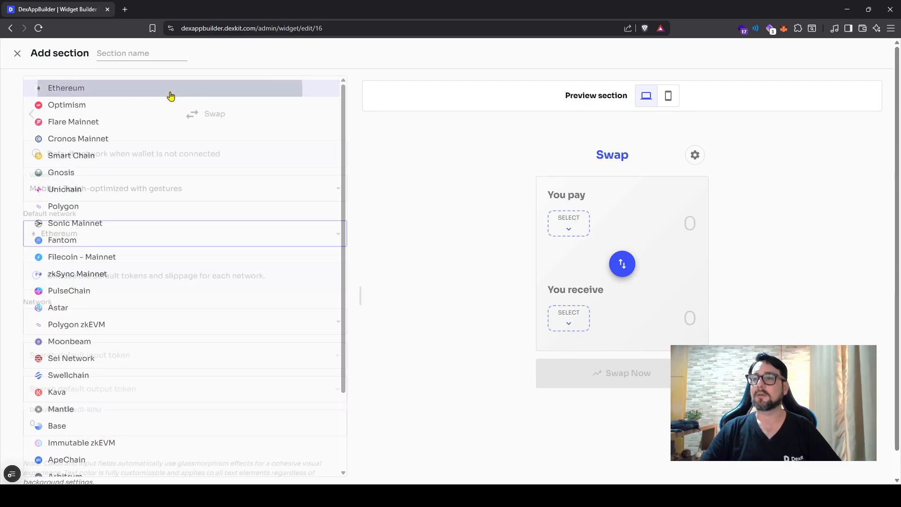
left_click(377, 242)
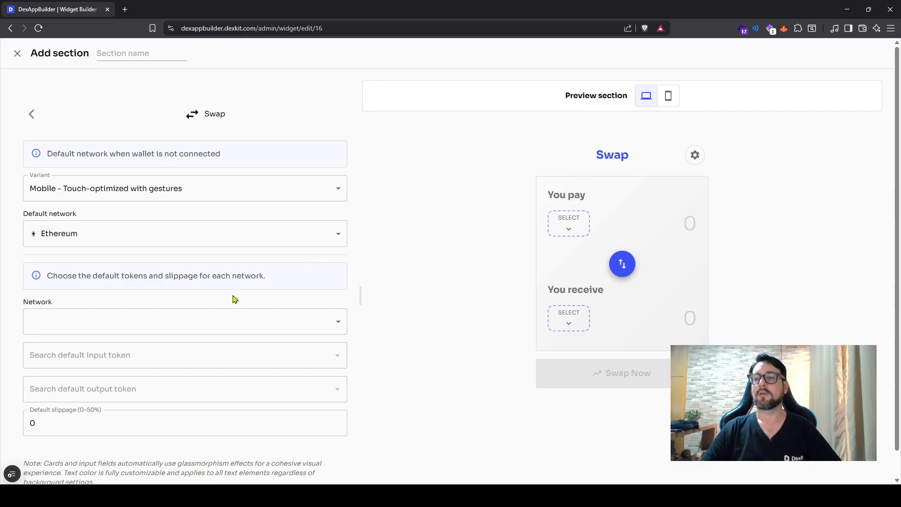
left_click(164, 330)
left_click(131, 270)
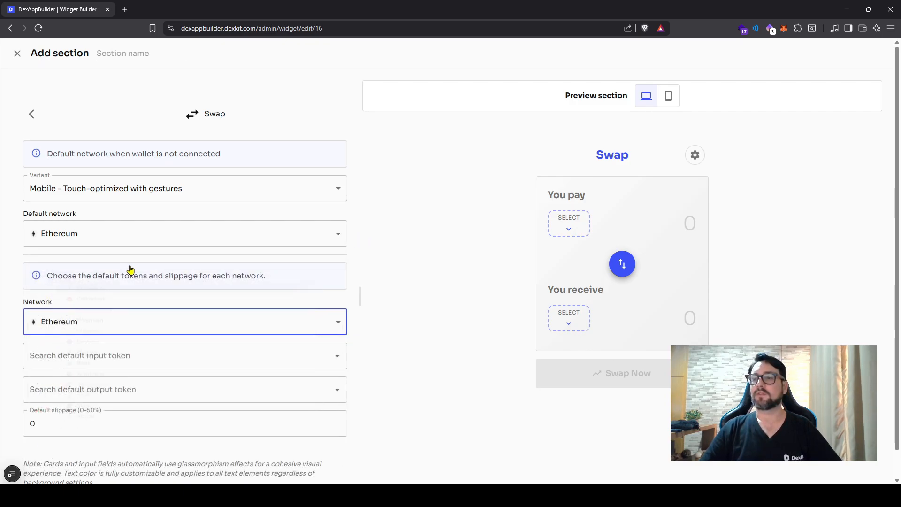
left_click(371, 320)
Step: Set the swap's default input token to Ether and its default output token to DexKit on Ethereum
scroll(323, 309, "down", 1)
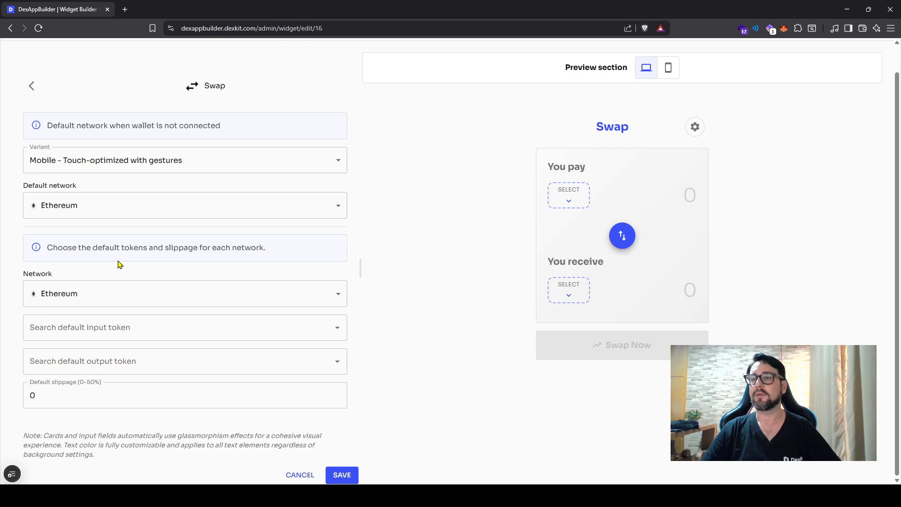
left_click(114, 327)
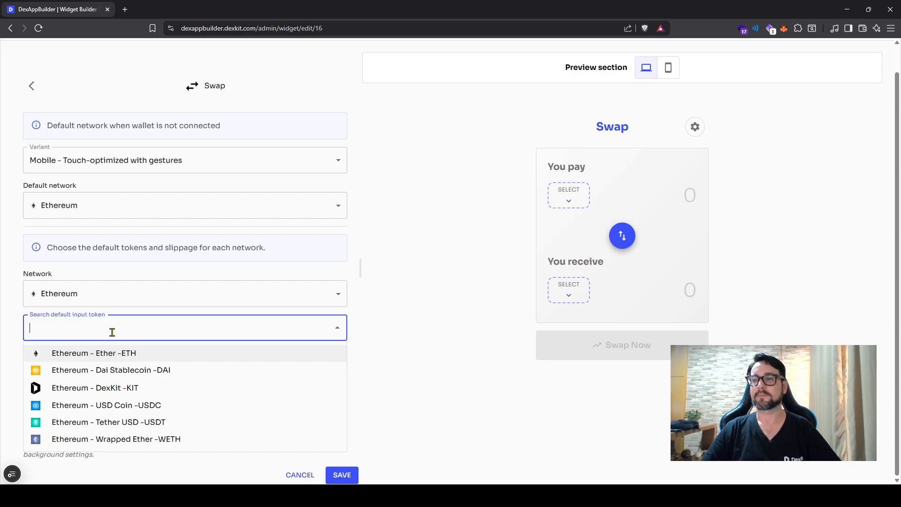
left_click(108, 355)
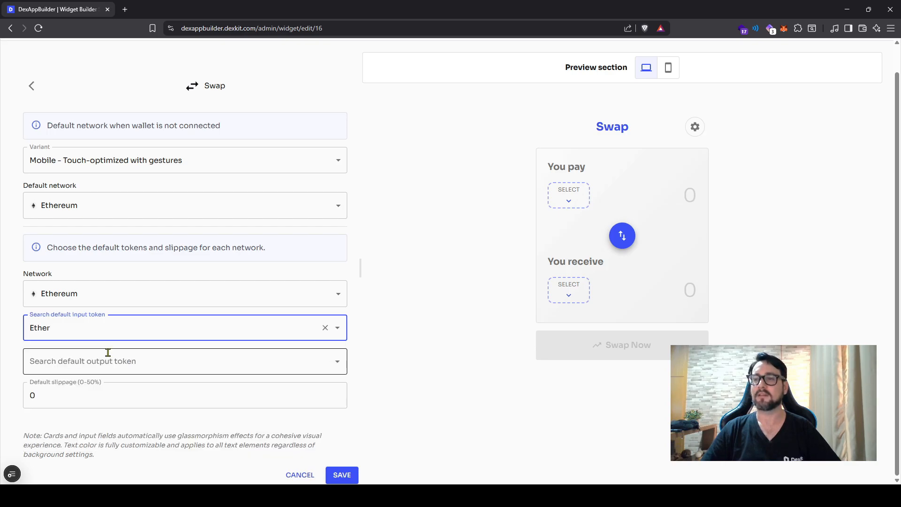
left_click(77, 326)
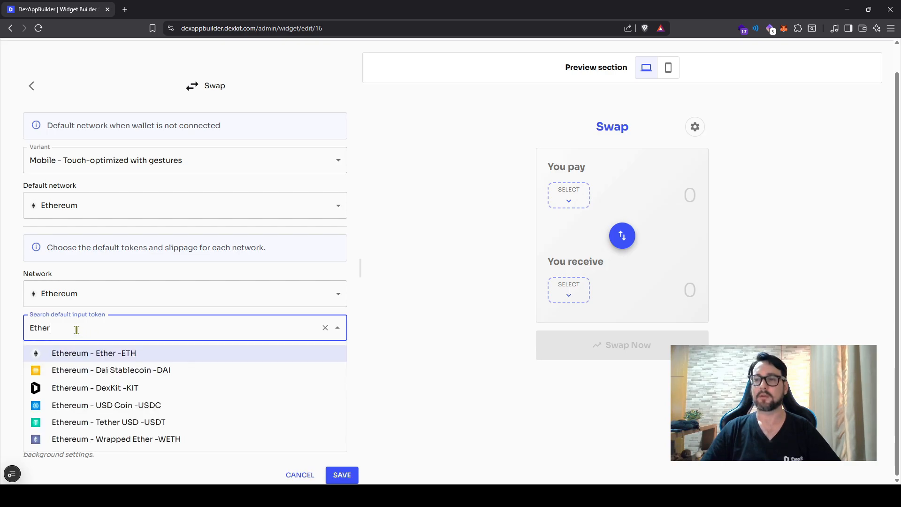
left_click(395, 342)
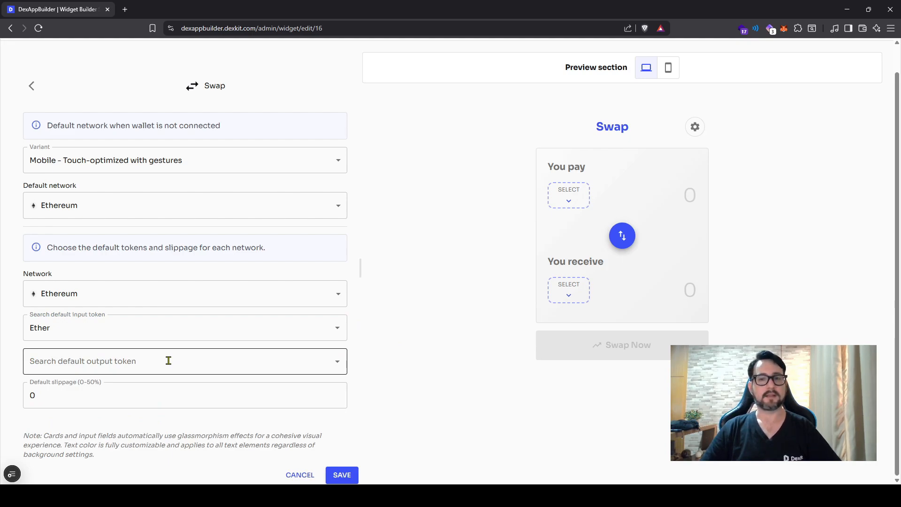
left_click(168, 360)
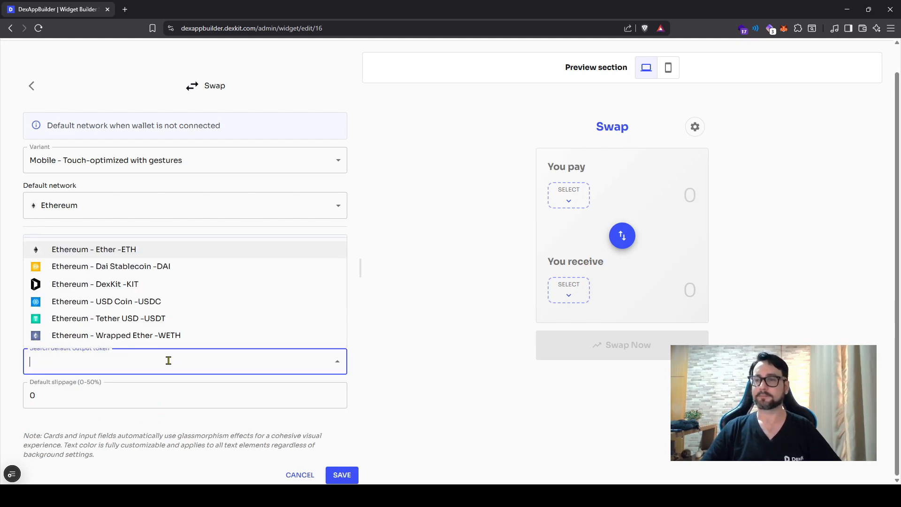
left_click(140, 288)
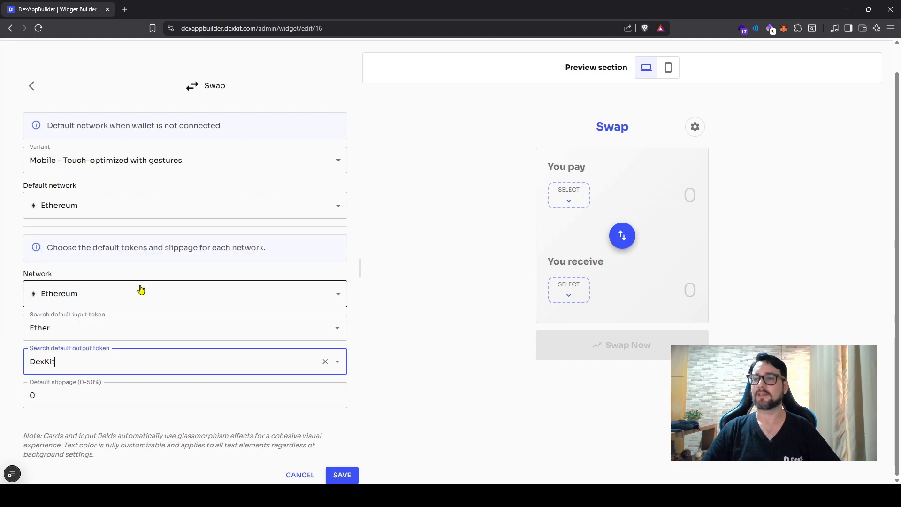
left_click(74, 389)
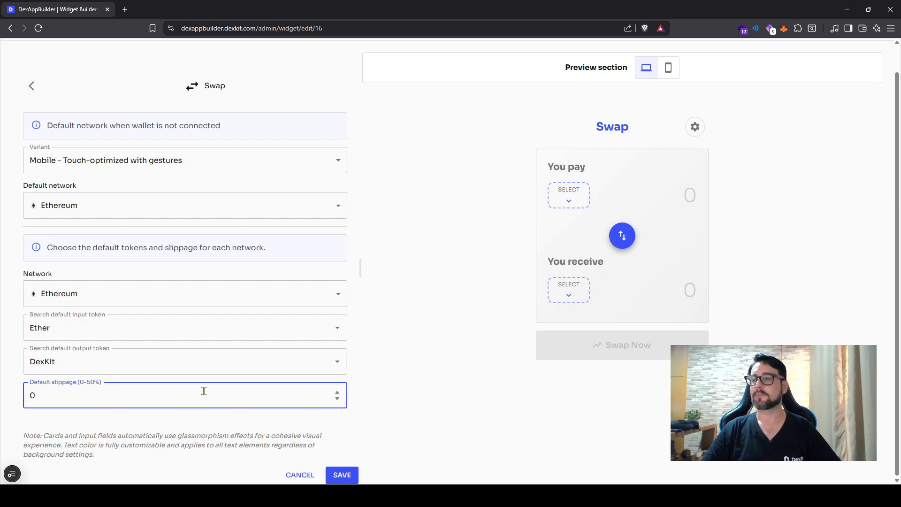
Step: Save the Swap section without a name and save the widget's components
left_click(341, 474)
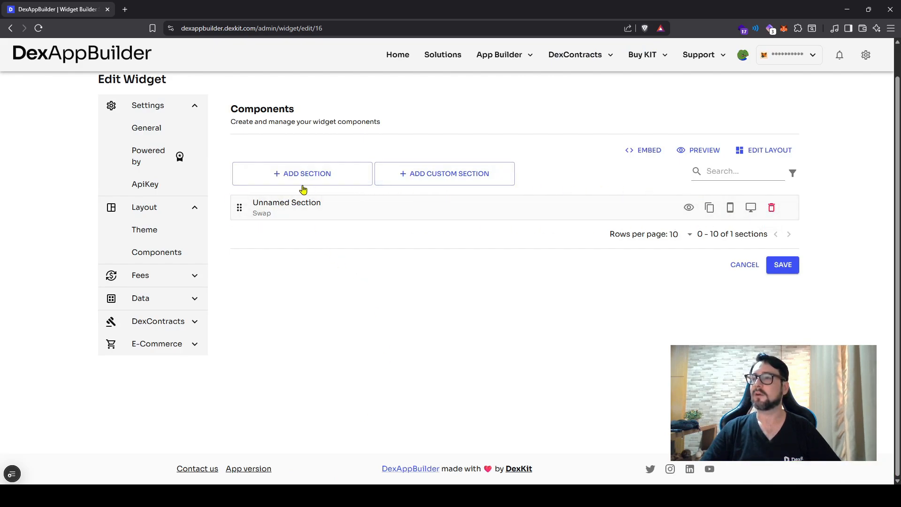
left_click(782, 264)
left_click(530, 301)
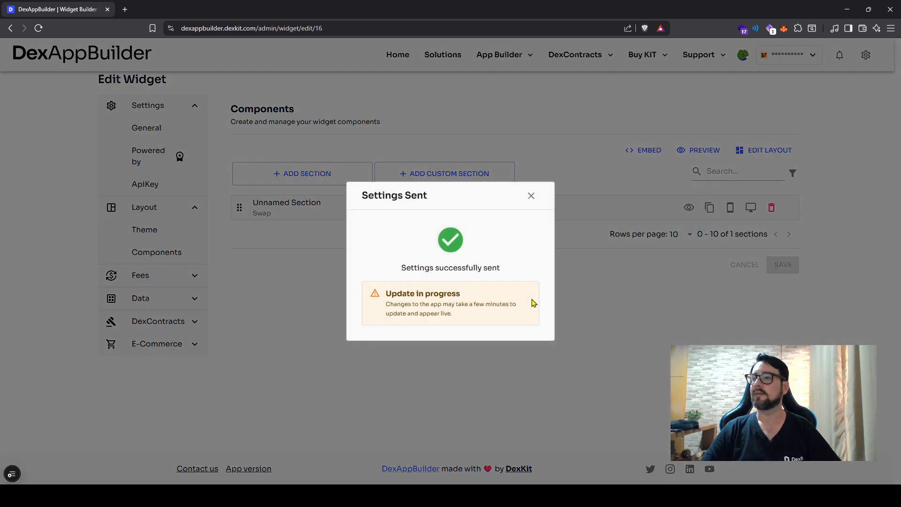
left_click(531, 195)
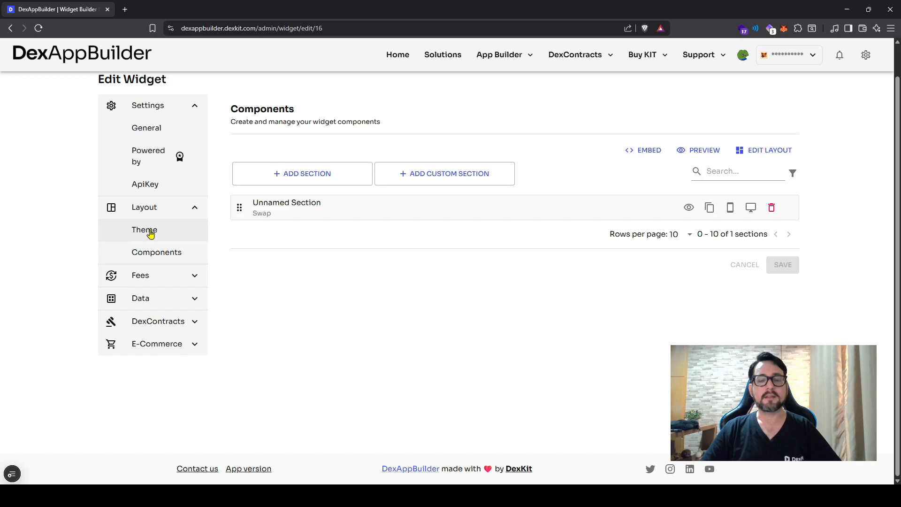
Step: Remove the existing 0.3% fee from the widget's swap fees
left_click(155, 281)
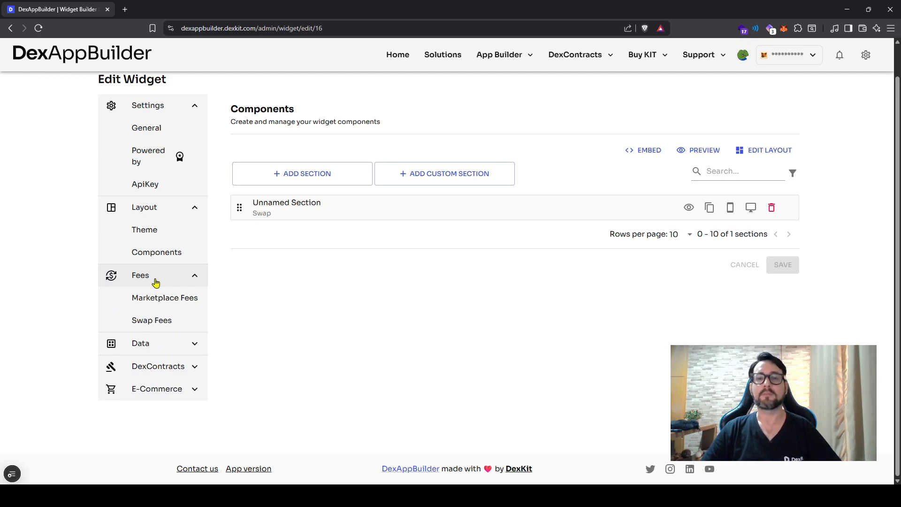
left_click(160, 322)
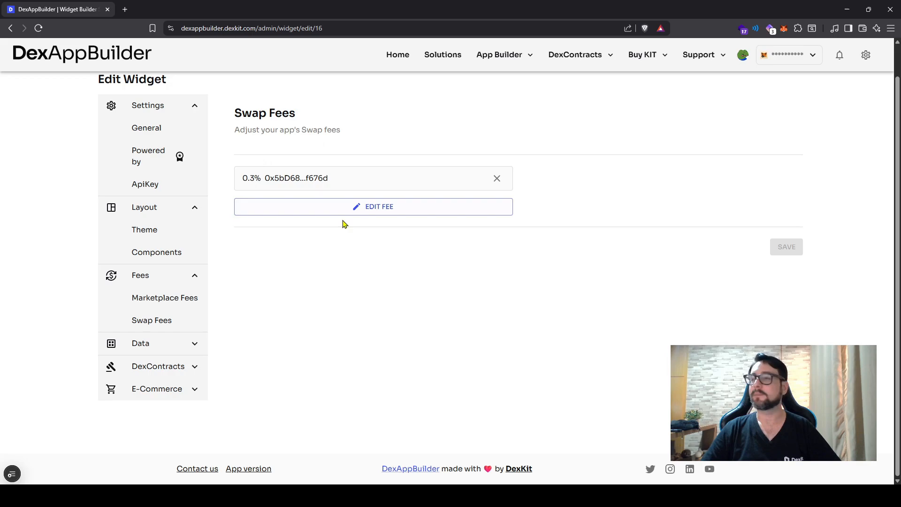
left_click(497, 180)
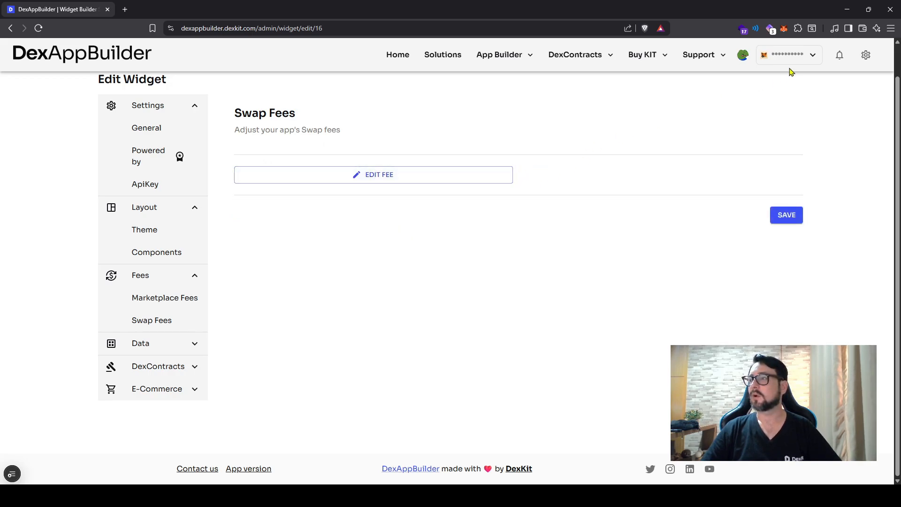
Step: Copy the connected wallet's address and enter it as the recipient of a new swap fee
left_click(812, 56)
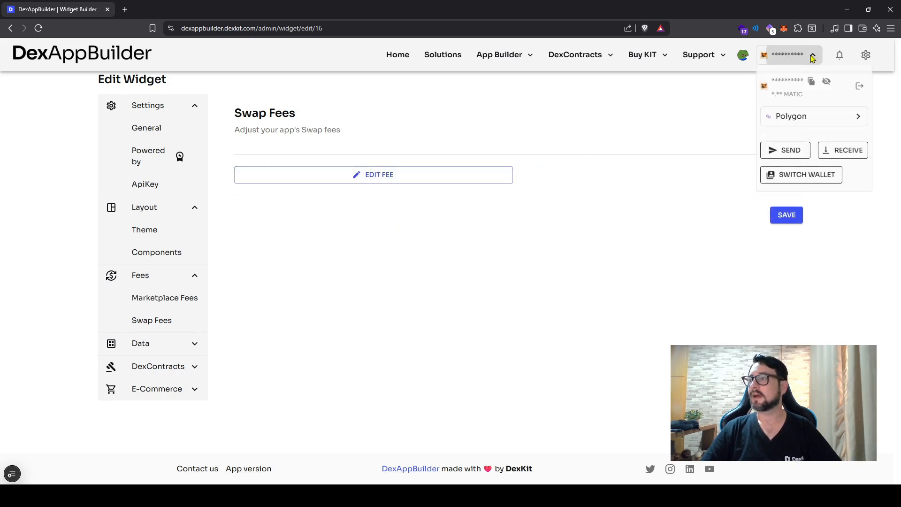
left_click(811, 81)
left_click(591, 122)
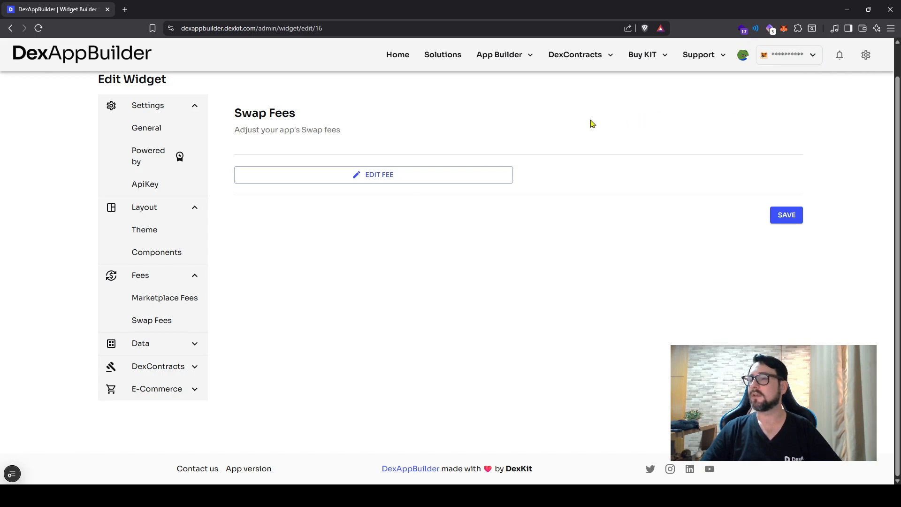
left_click(388, 176)
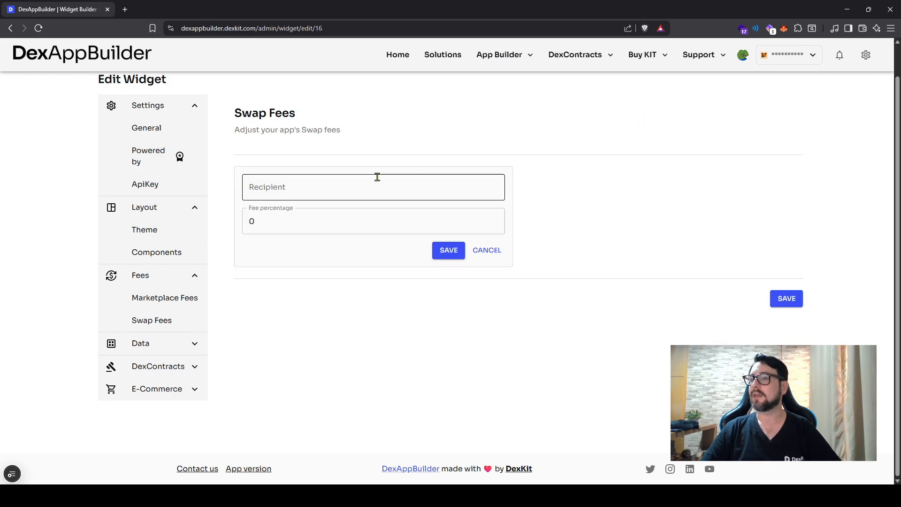
left_click(367, 183)
key("ctrl+v")
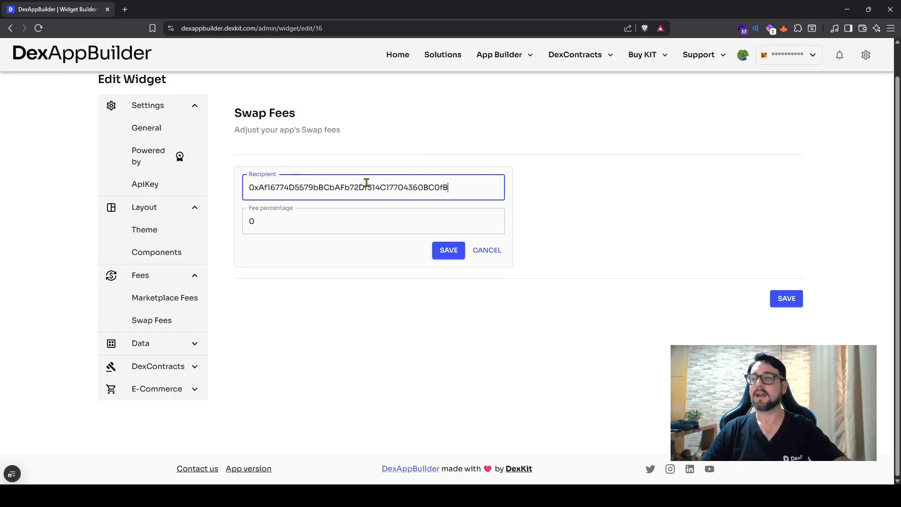
Step: Set the new swap fee's percentage to 0.1
left_click(312, 224)
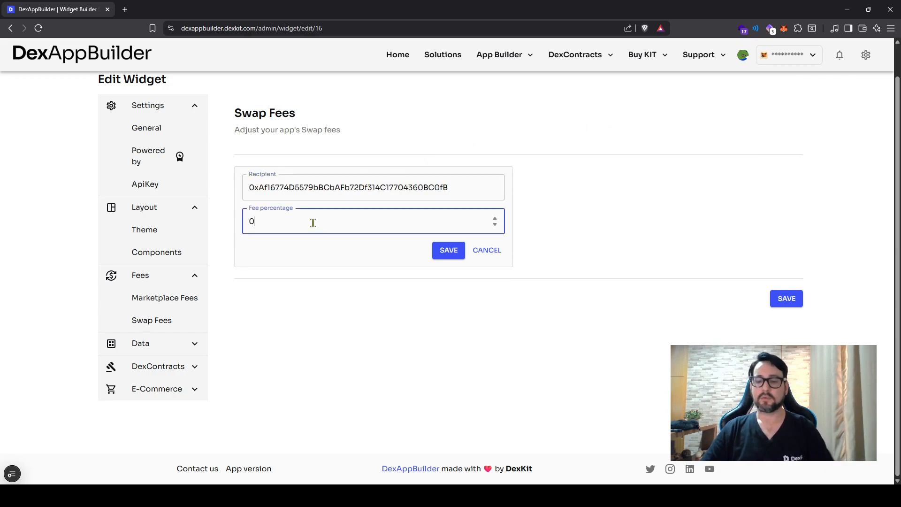
type(".1")
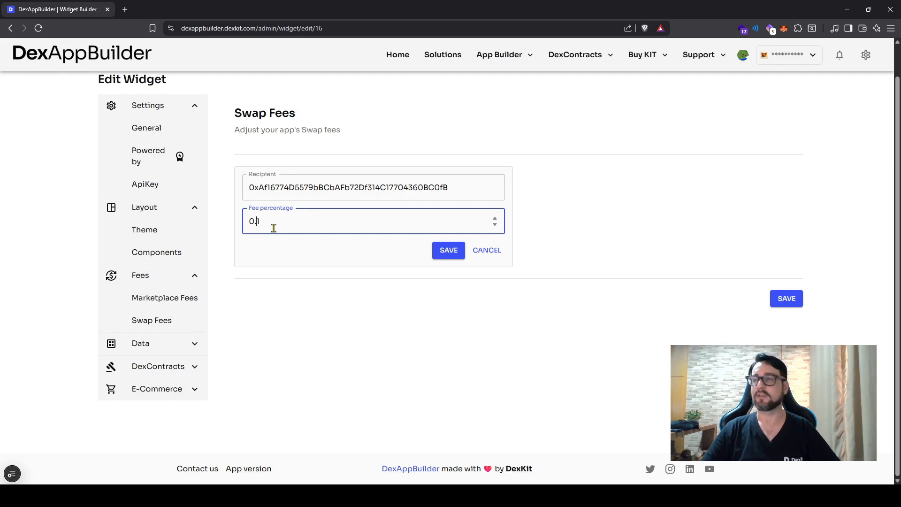
Step: Set the swap fee percentage to 0 and add the fee to the list
key("BackSpace")
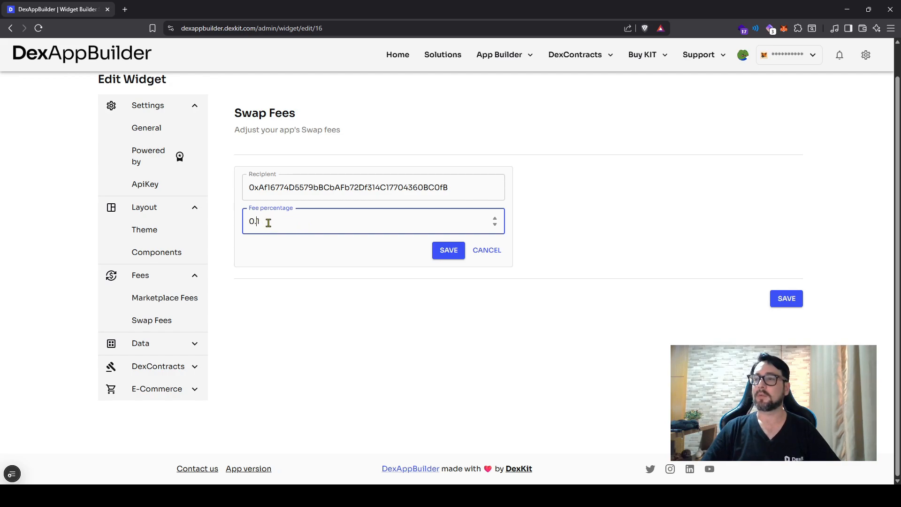
left_click_drag(268, 223, 237, 221)
left_click(253, 220)
type("00")
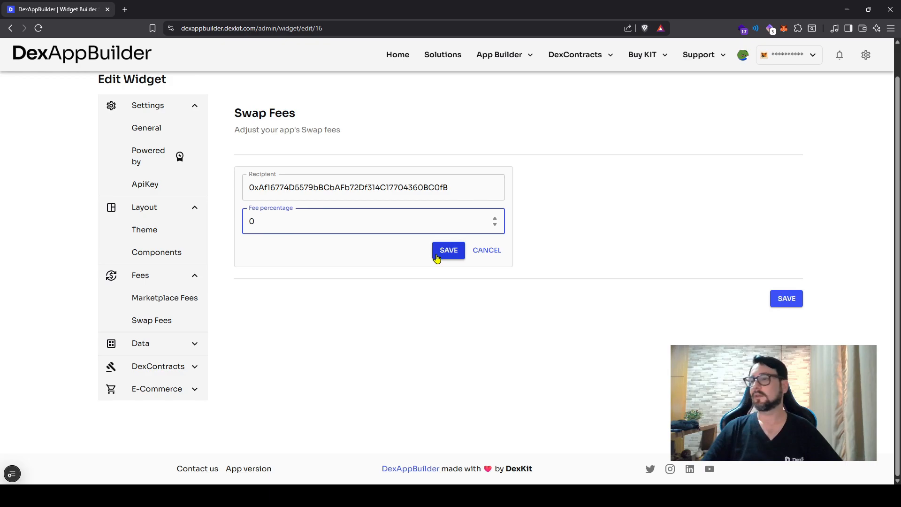
left_click(442, 256)
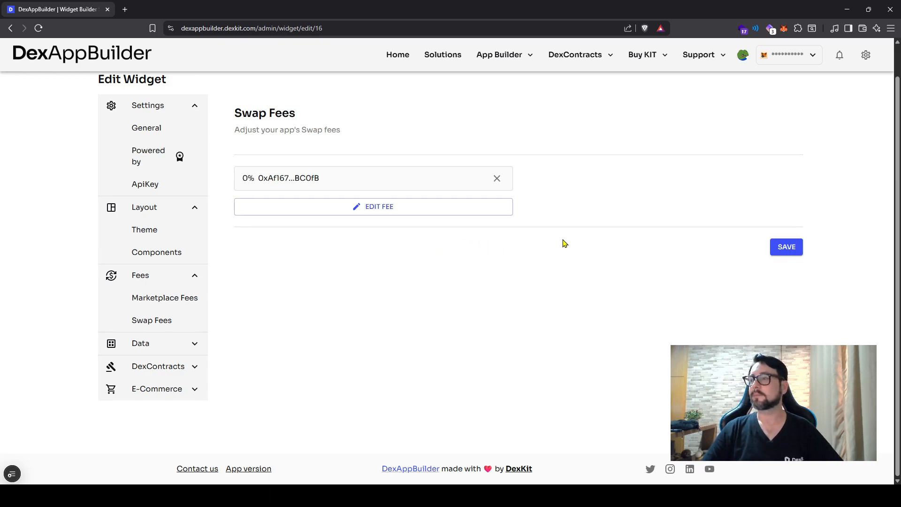
Step: Save the widget's swap fee settings and dismiss the confirmation
left_click(784, 247)
left_click(531, 299)
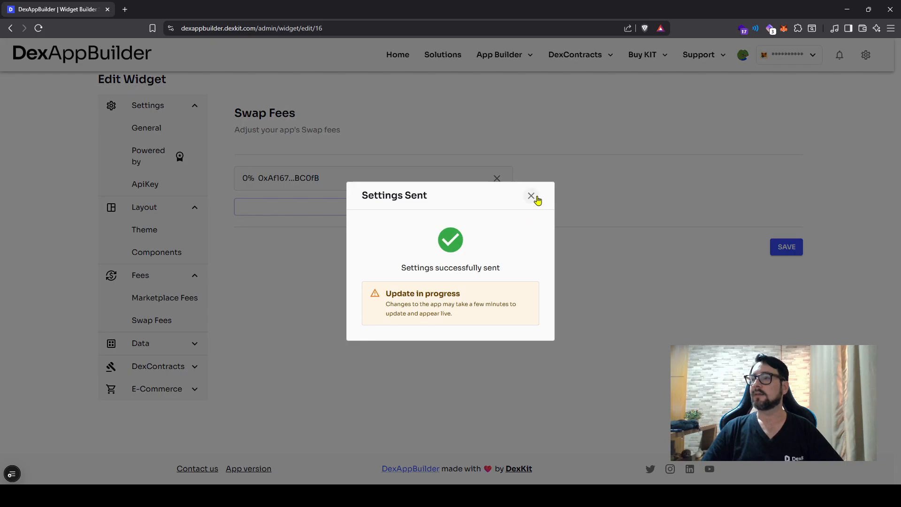
left_click(531, 196)
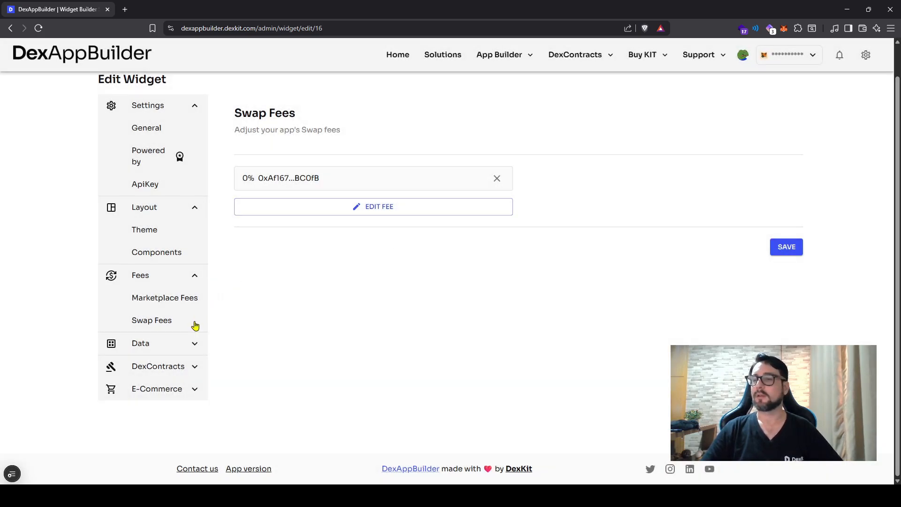
Step: Open the widget's data settings and review the collections displayed by default
left_click(187, 345)
scroll(175, 310, "down", 1)
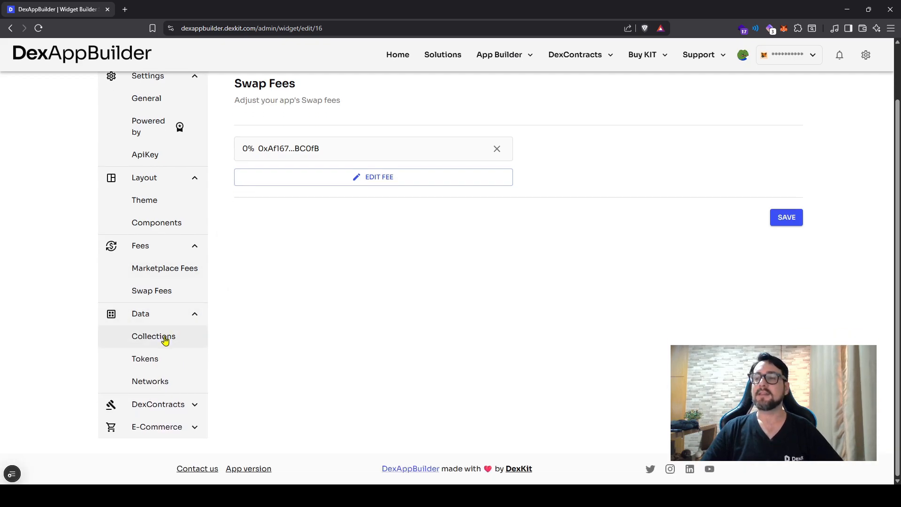
left_click(194, 337)
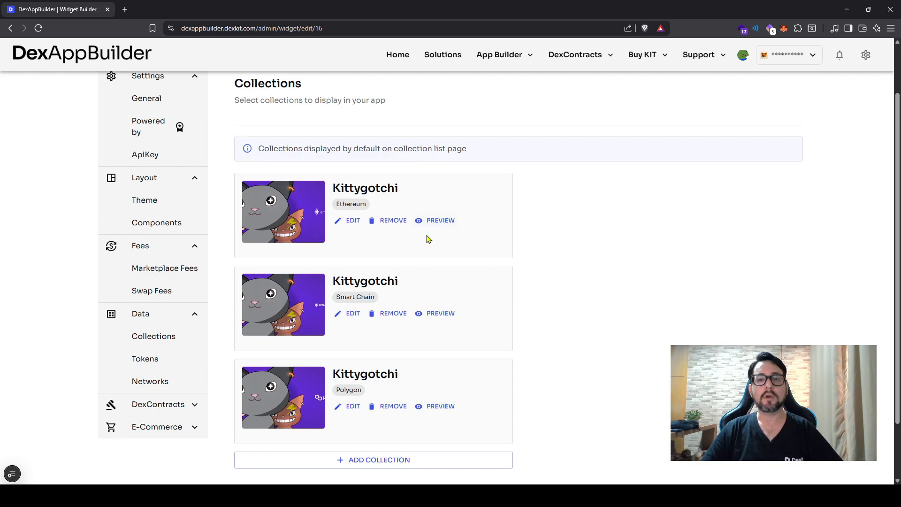
scroll(401, 241, "down", 1)
scroll(436, 262, "up", 1)
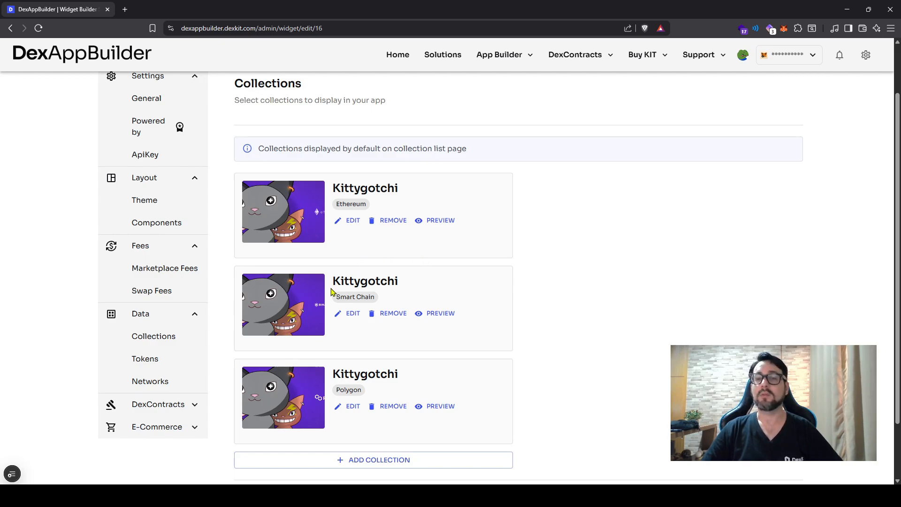
Step: Examine the full list of networks available to the widget, including the testnets
left_click(150, 381)
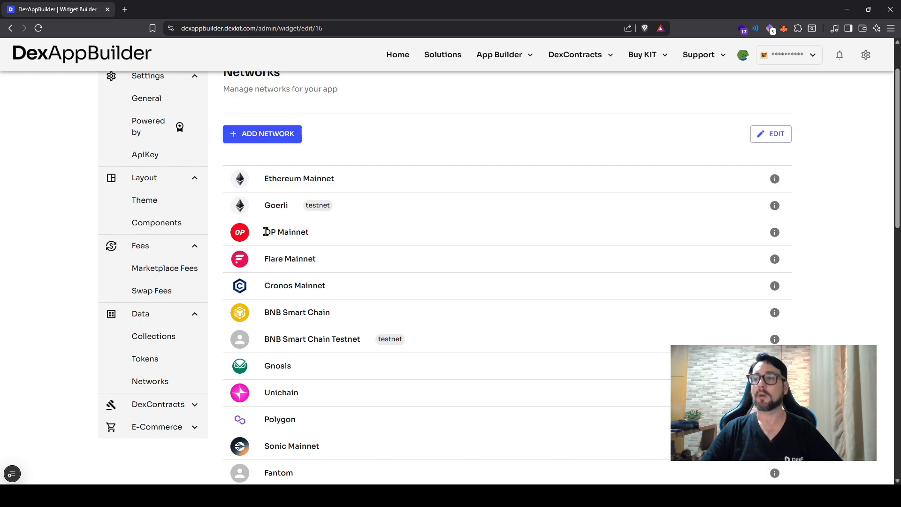
scroll(298, 313, "down", 2)
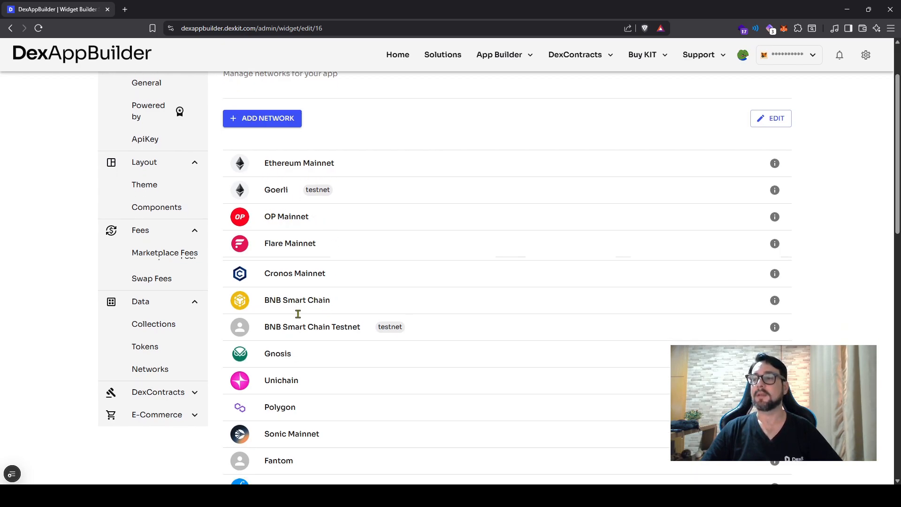
scroll(288, 322, "down", 5)
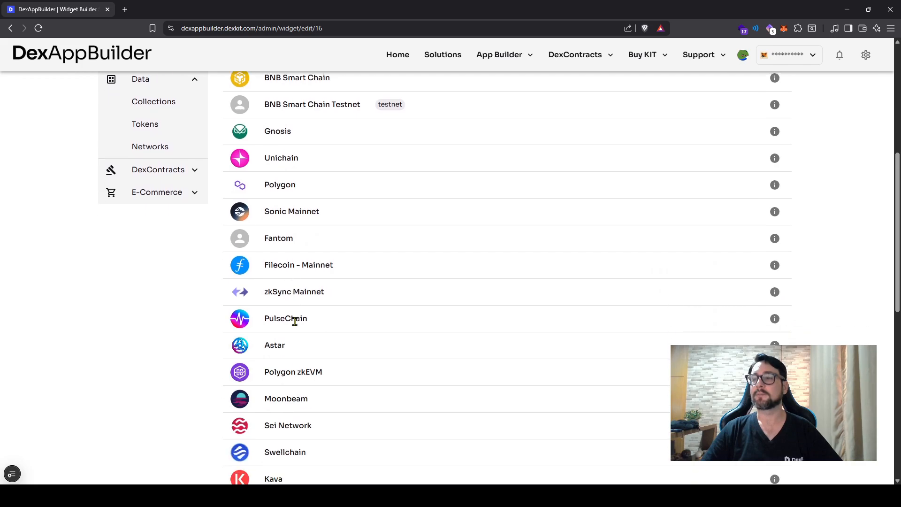
scroll(276, 327, "down", 1)
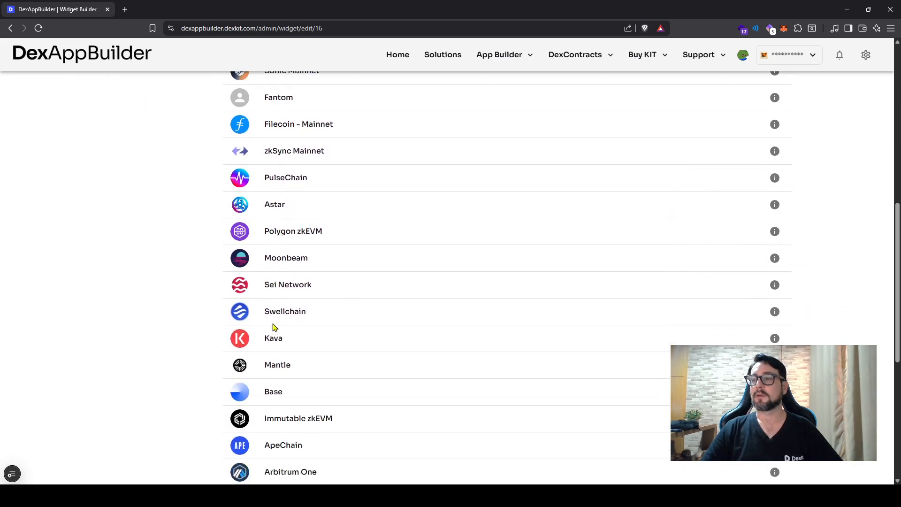
scroll(296, 393, "down", 2)
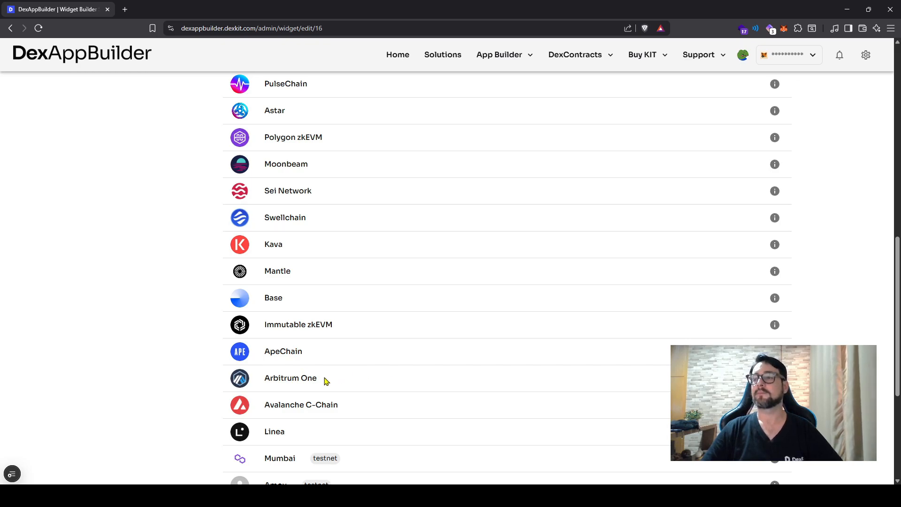
scroll(327, 380, "down", 5)
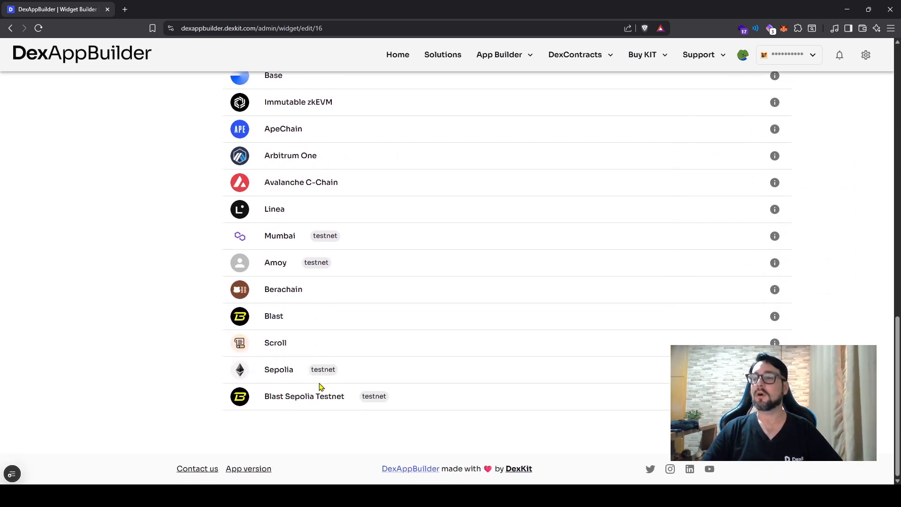
scroll(319, 386, "up", 10)
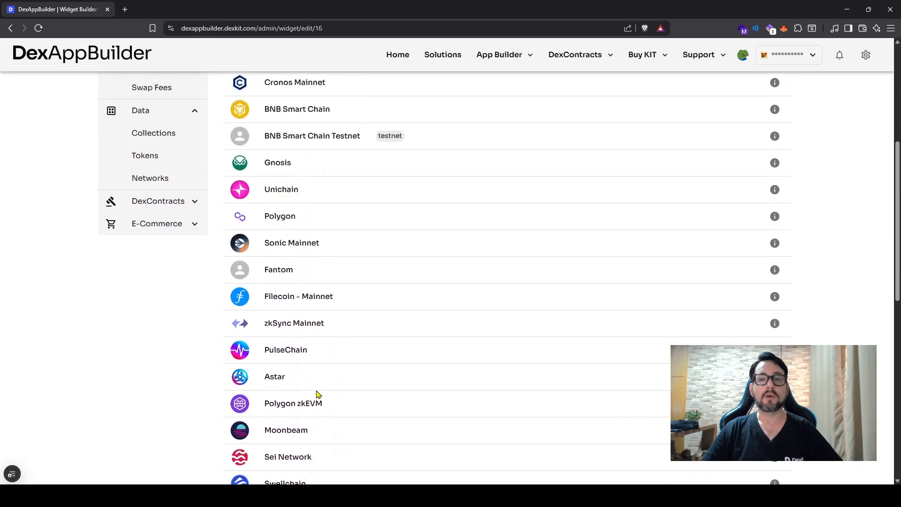
scroll(316, 393, "up", 1)
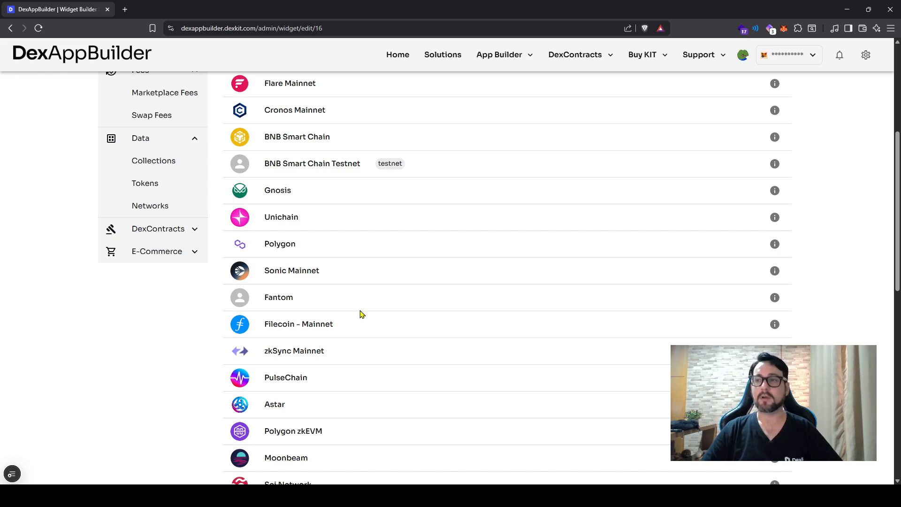
scroll(360, 314, "up", 1)
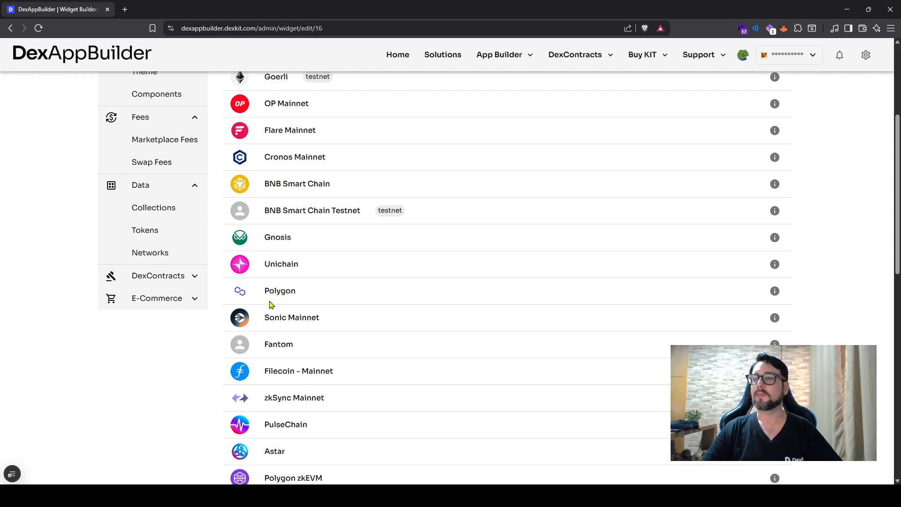
scroll(294, 294, "up", 1)
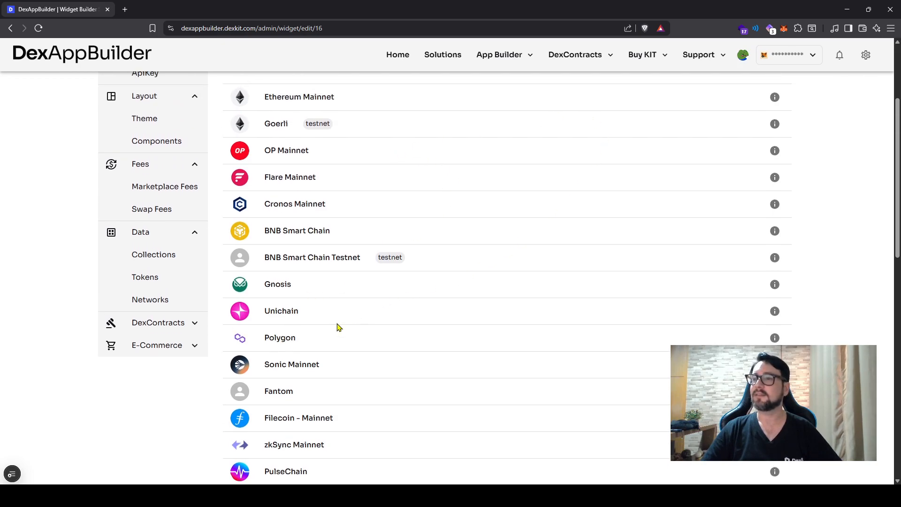
Step: Open the widget's token list and filter it by the Ethereum network
left_click(173, 281)
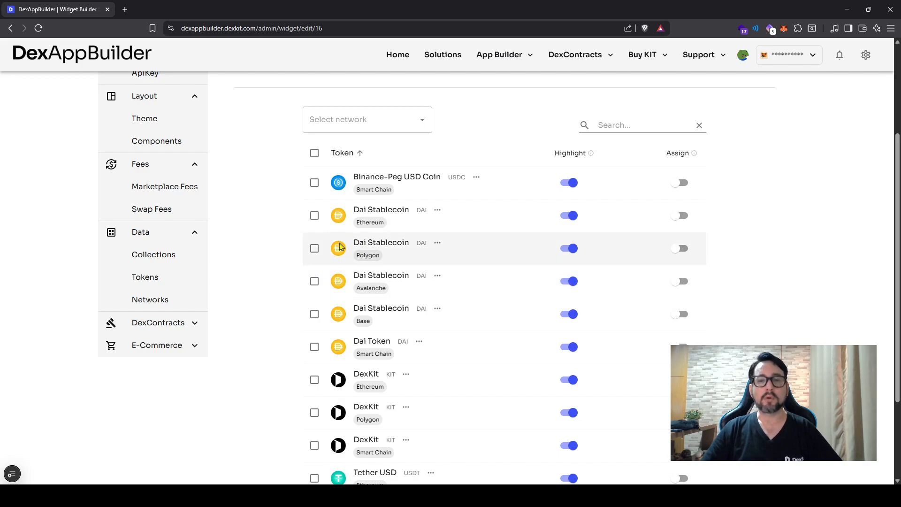
scroll(326, 235, "up", 1)
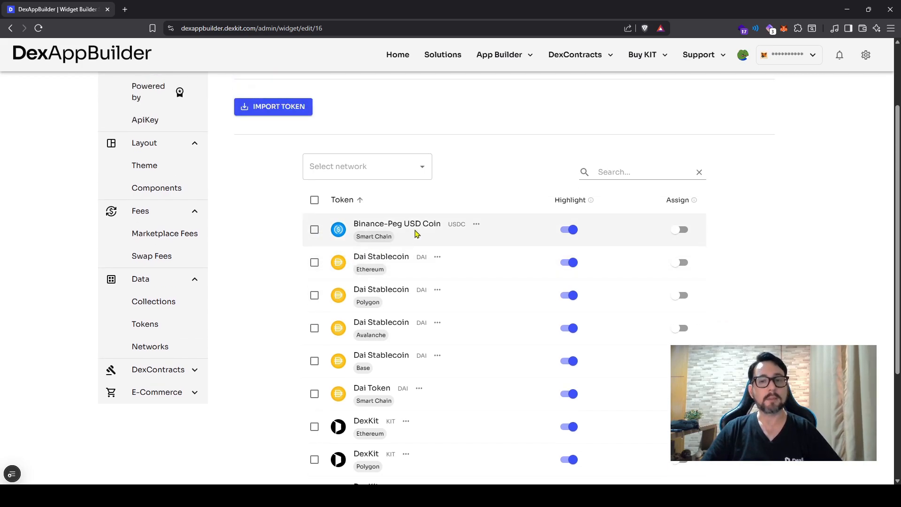
left_click(421, 169)
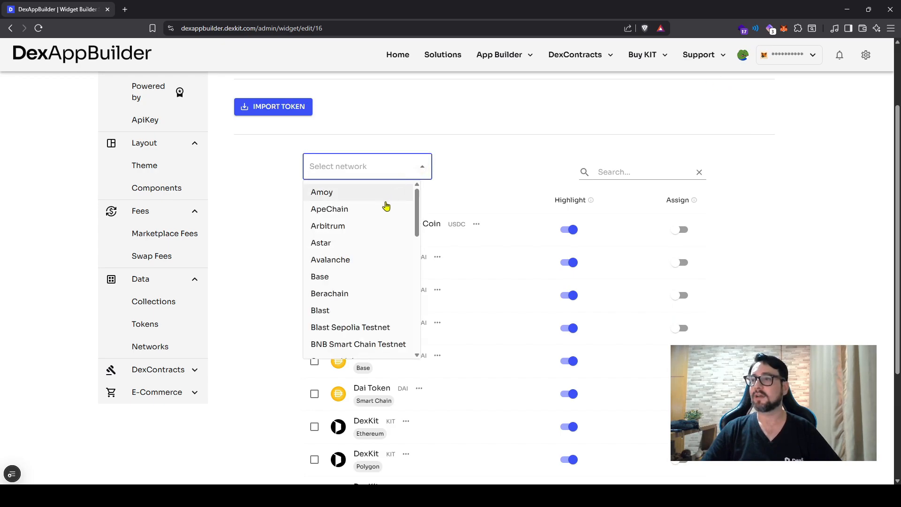
scroll(363, 269, "down", 2)
left_click(360, 284)
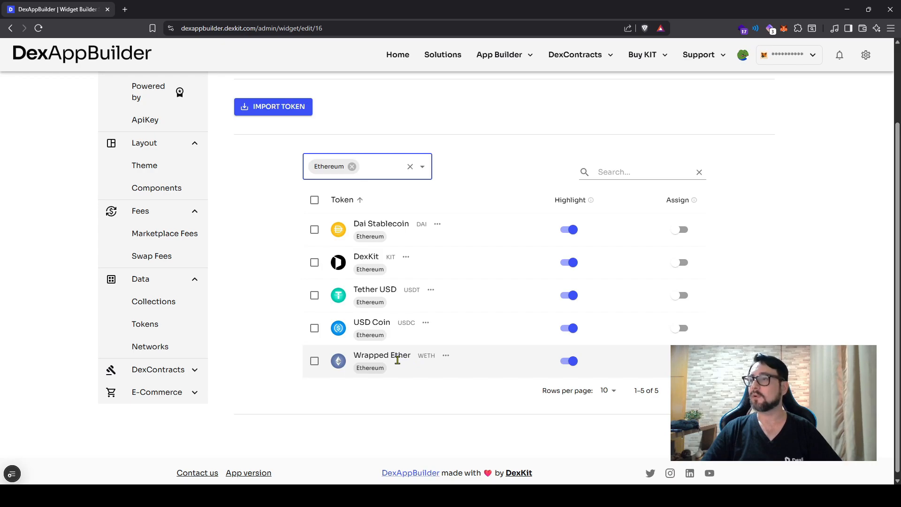
Step: Review the token import options, including the Polygon token choices and Import via address, and cancel without importing
left_click(288, 113)
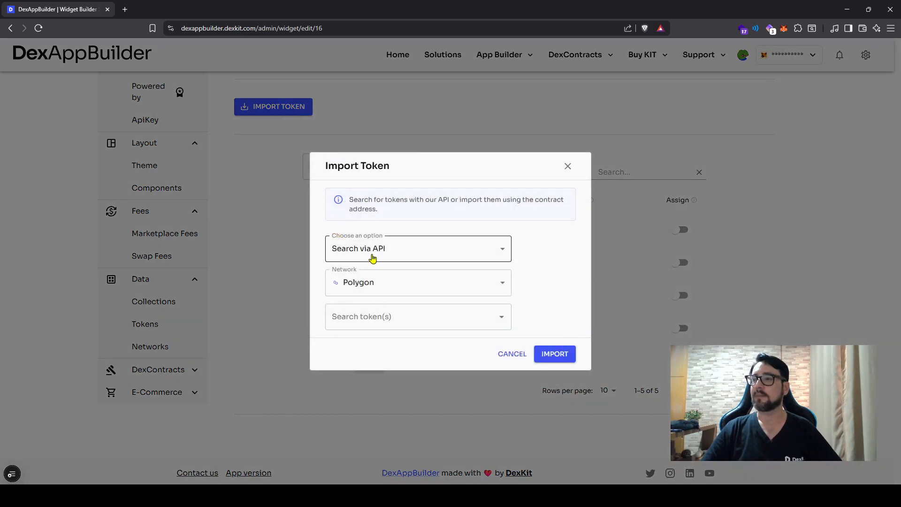
left_click(368, 284)
left_click(535, 268)
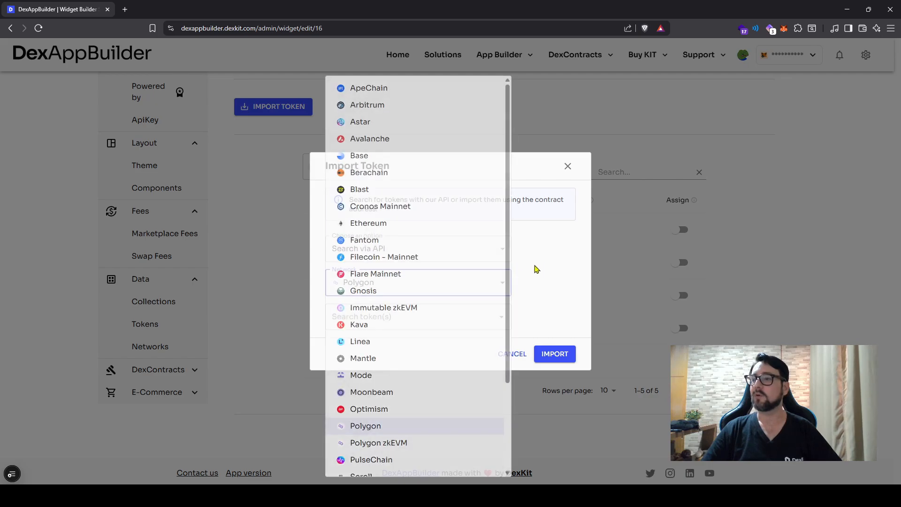
left_click(400, 316)
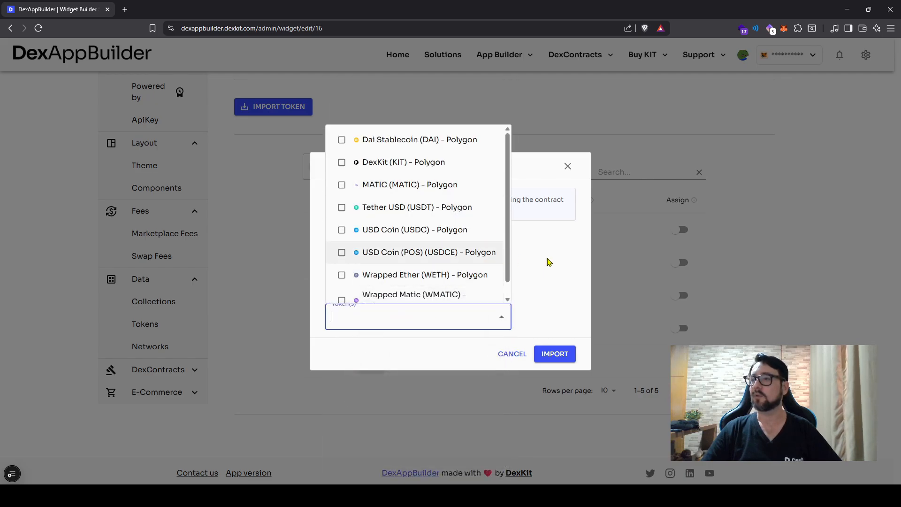
left_click(423, 253)
left_click(416, 292)
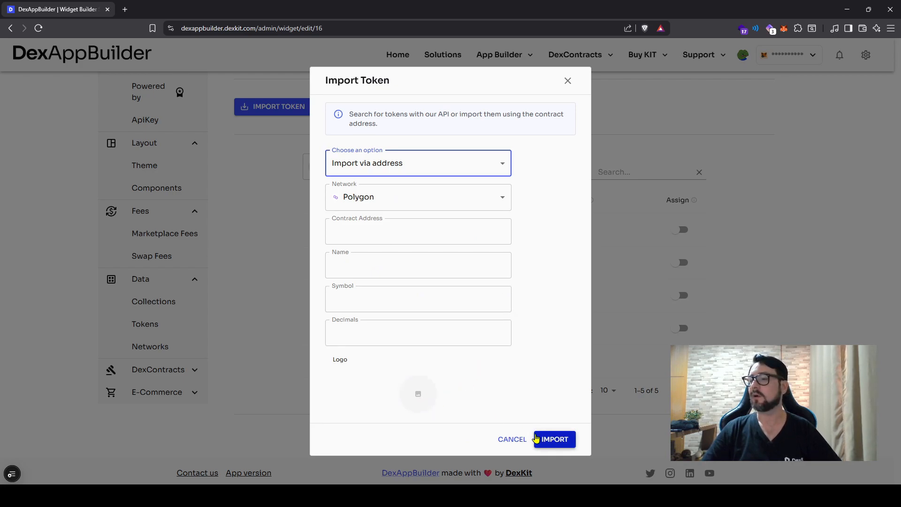
left_click(510, 440)
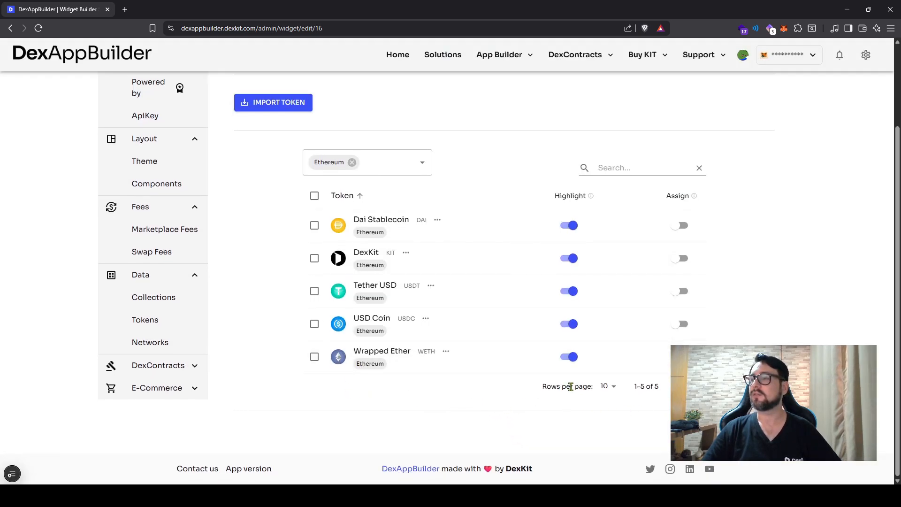
Step: Read the explanation of the Highlight setting in the token list
mouse_move(591, 197)
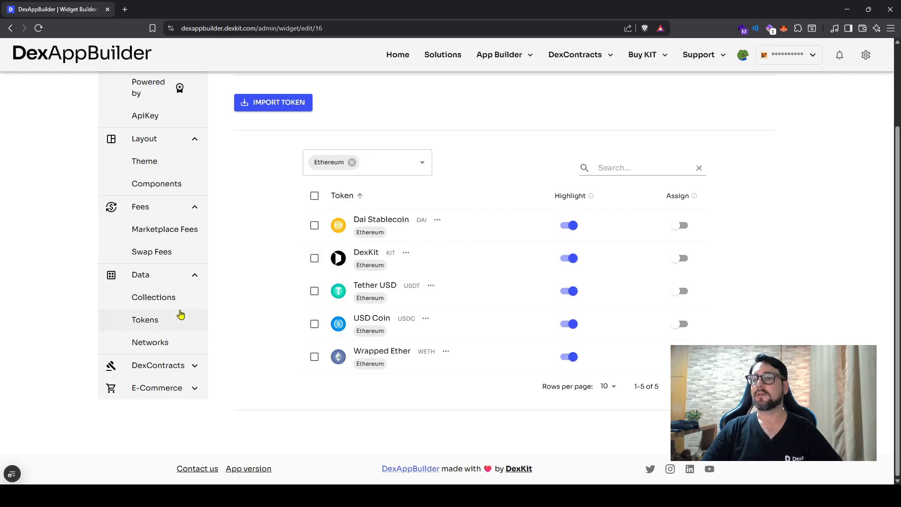
scroll(180, 315, "up", 2)
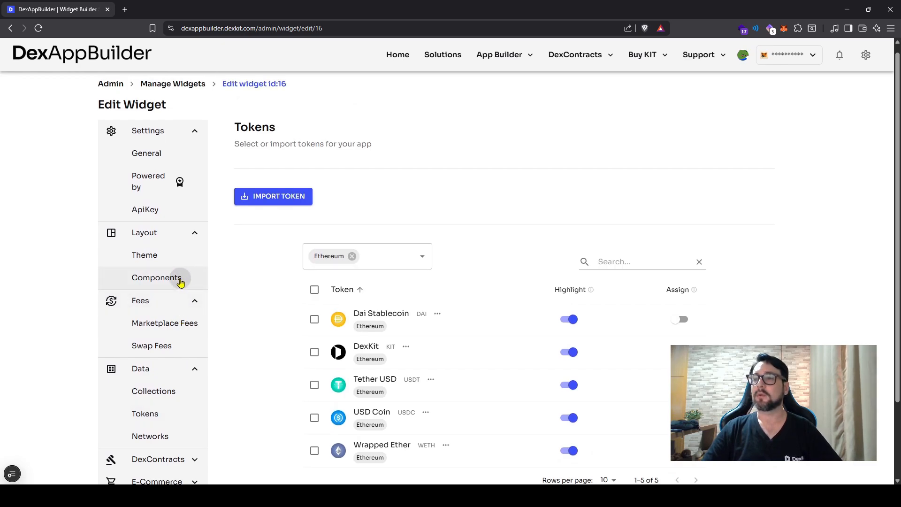
Step: Copy the widget's iframe embed code from its Components settings and close the embed dialog
left_click(180, 279)
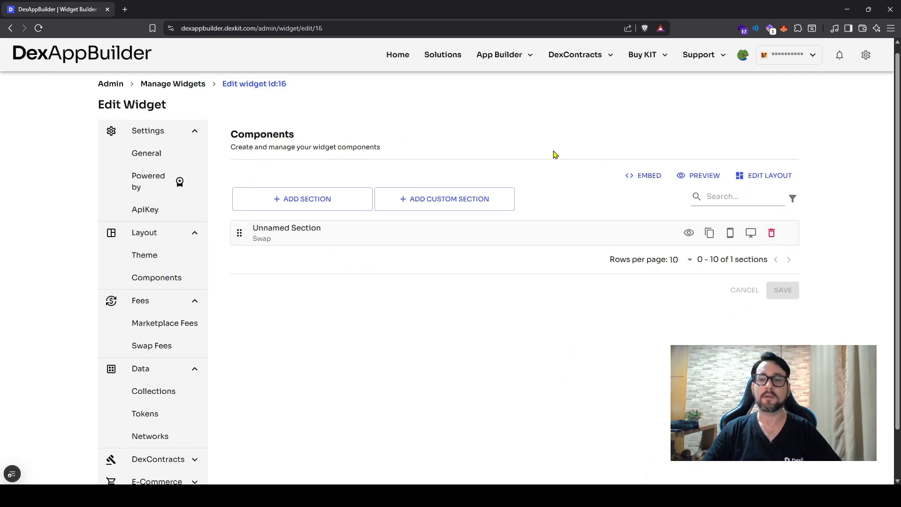
scroll(610, 338, "up", 1)
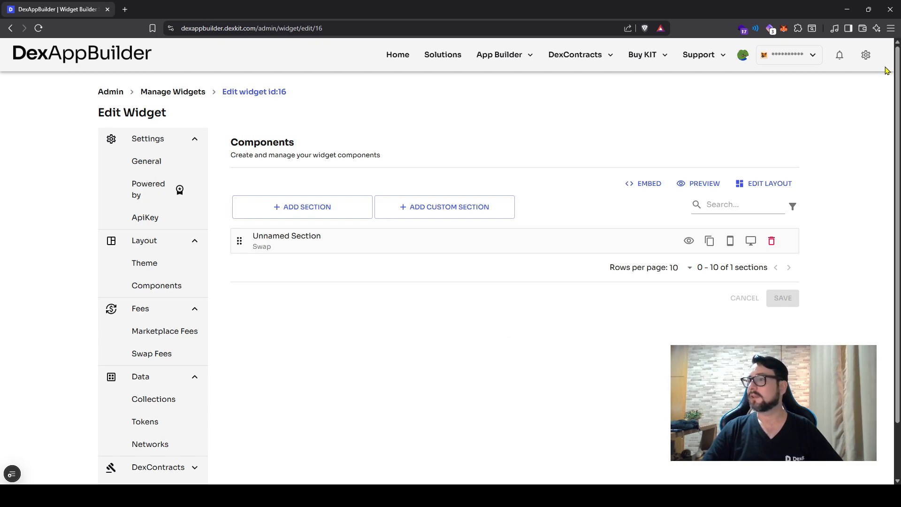
left_click(643, 187)
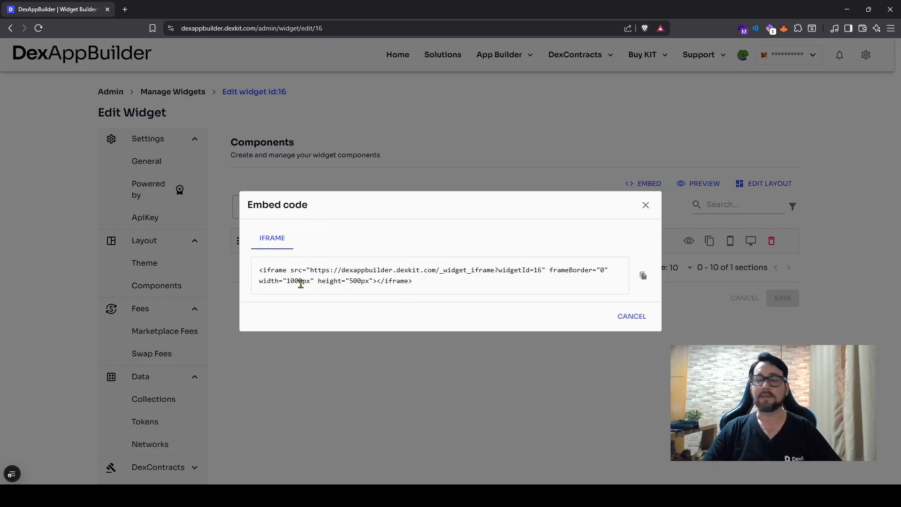
double_click(537, 270)
left_click(642, 275)
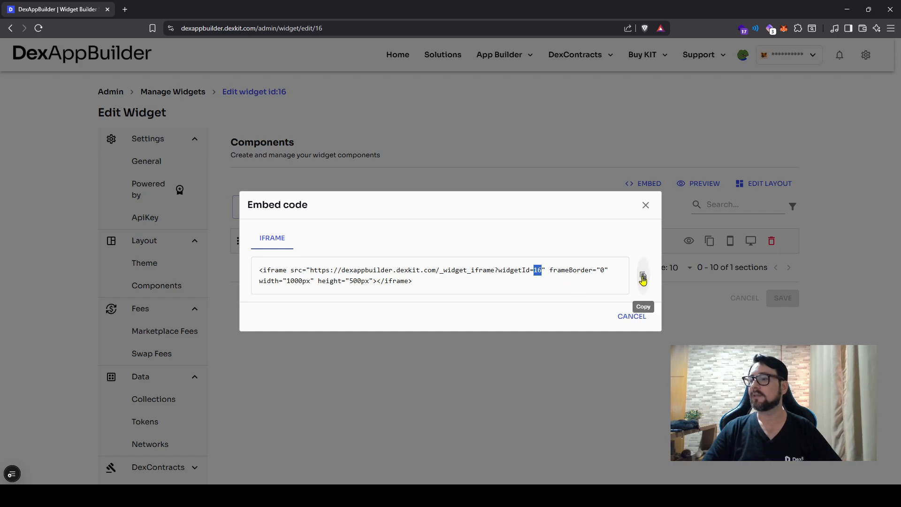
left_click(575, 360)
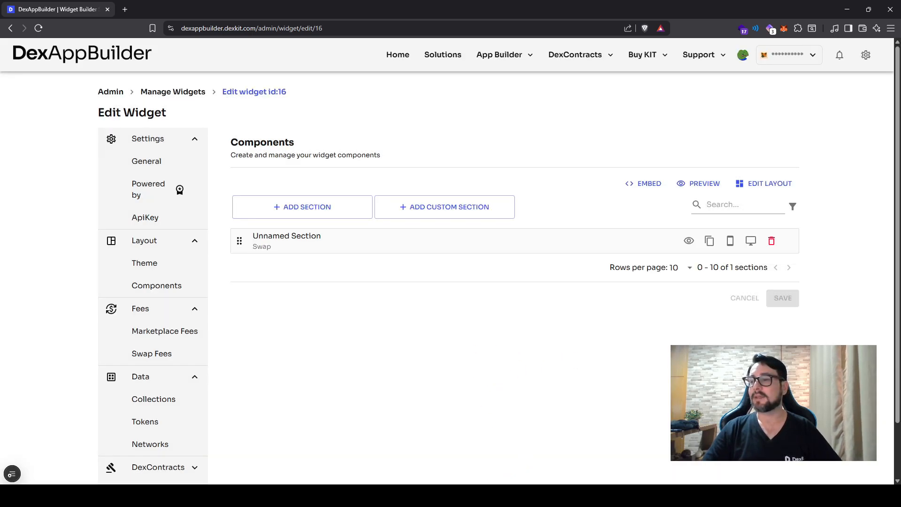
Step: Switch to the local index.html test page and connect a crypto wallet to the embedded swap widget
left_click(539, 496)
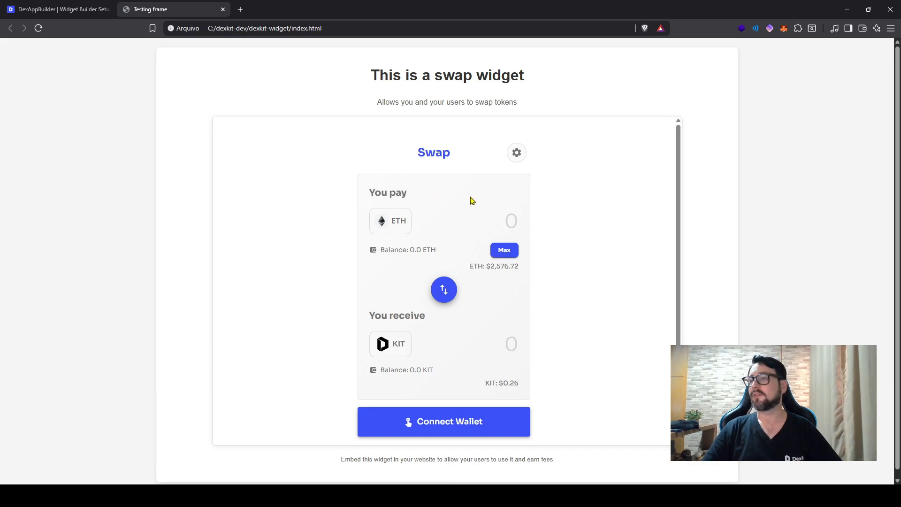
scroll(496, 193, "down", 1)
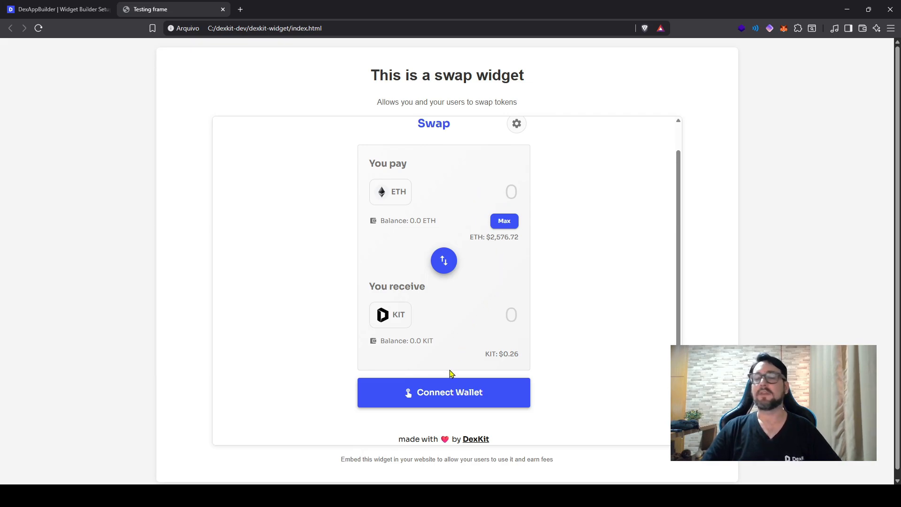
left_click(444, 398)
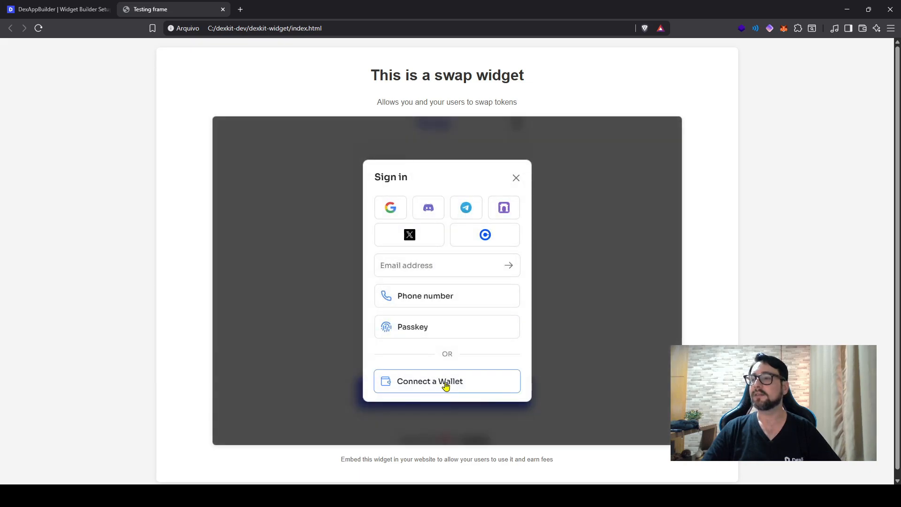
left_click(446, 383)
left_click(420, 212)
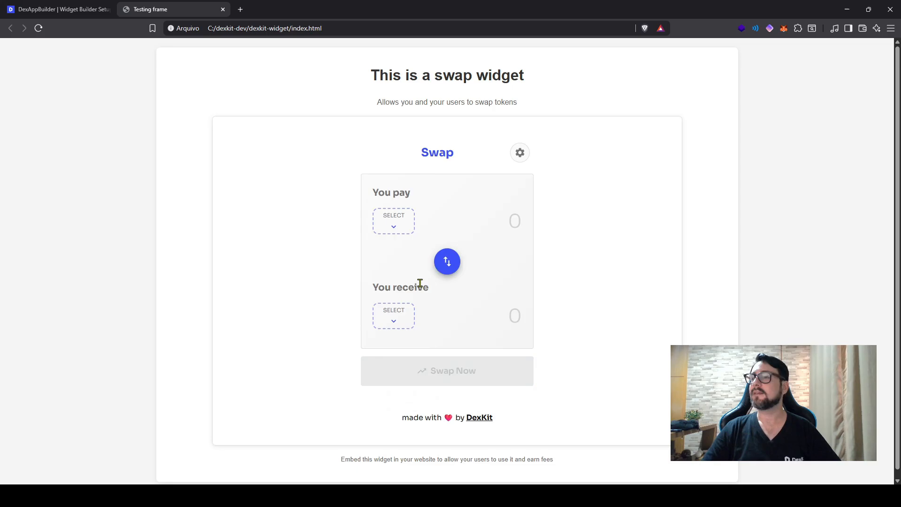
Step: Set up a swap in the embedded widget that pays 10 KIT and receives USDCE
left_click(395, 221)
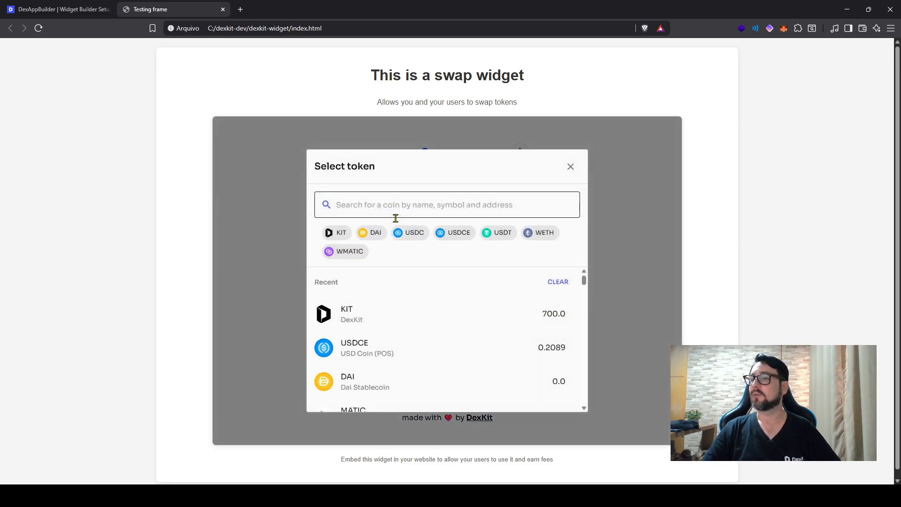
left_click(371, 313)
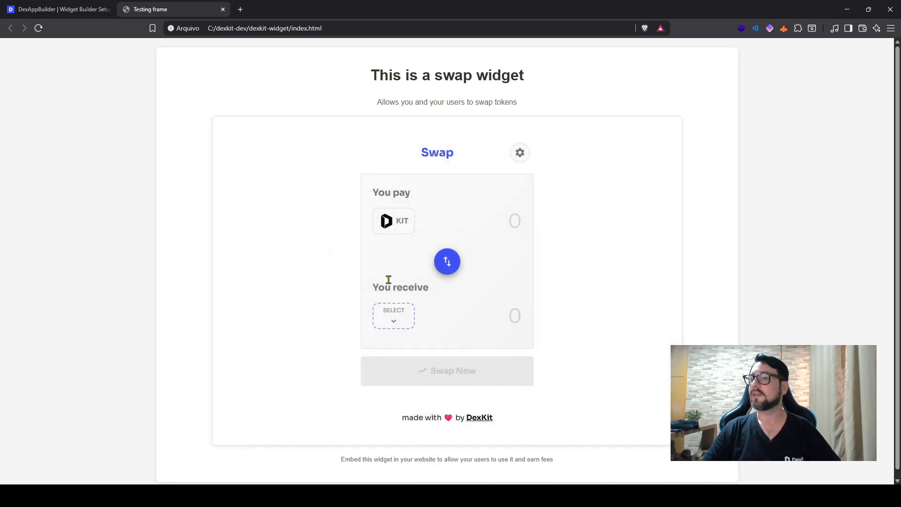
left_click(392, 324)
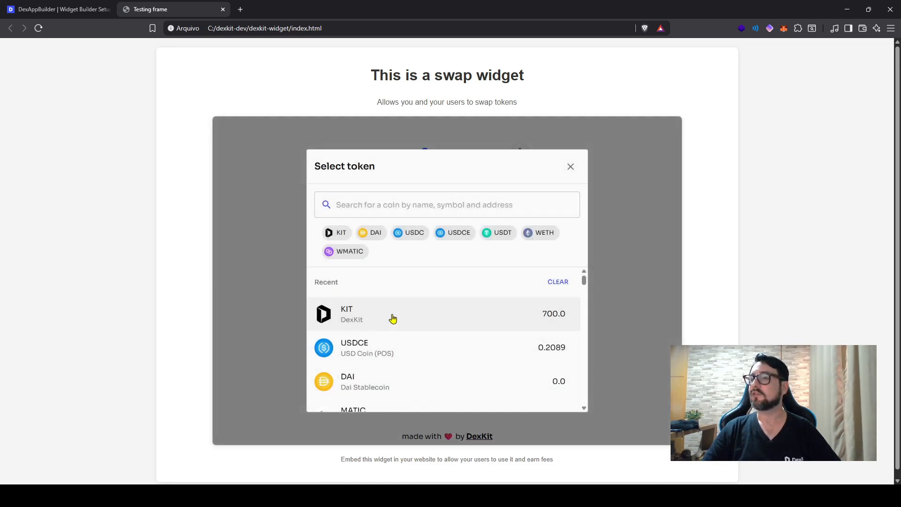
left_click(398, 352)
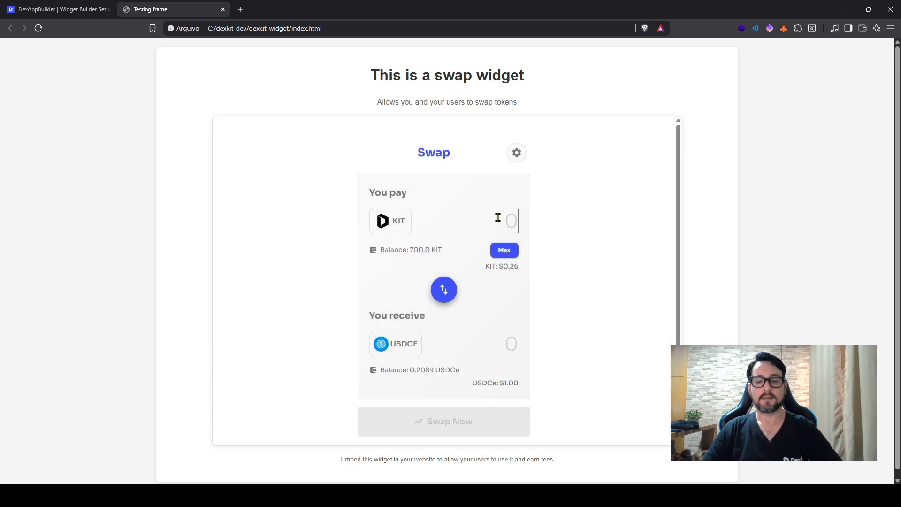
type("10")
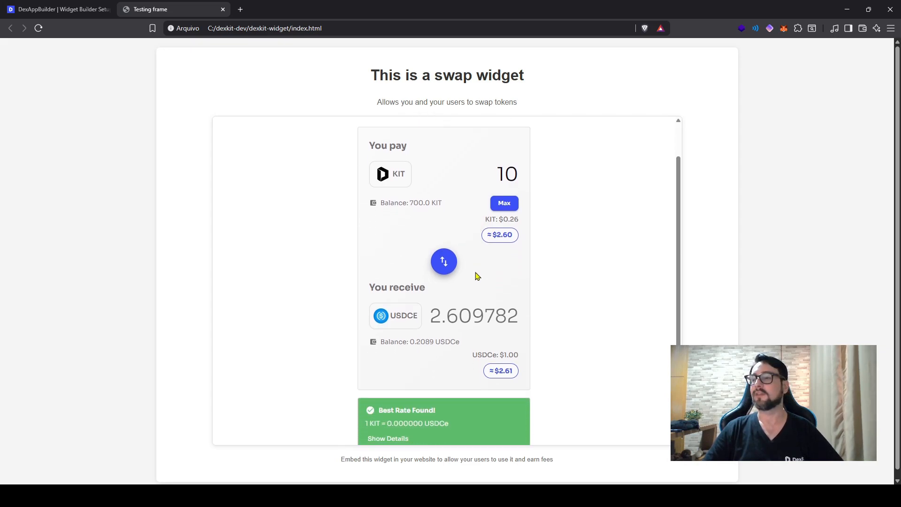
Step: Expand the best-rate details of the KIT to USDCE swap and check the route used
scroll(475, 275, "down", 3)
left_click(402, 356)
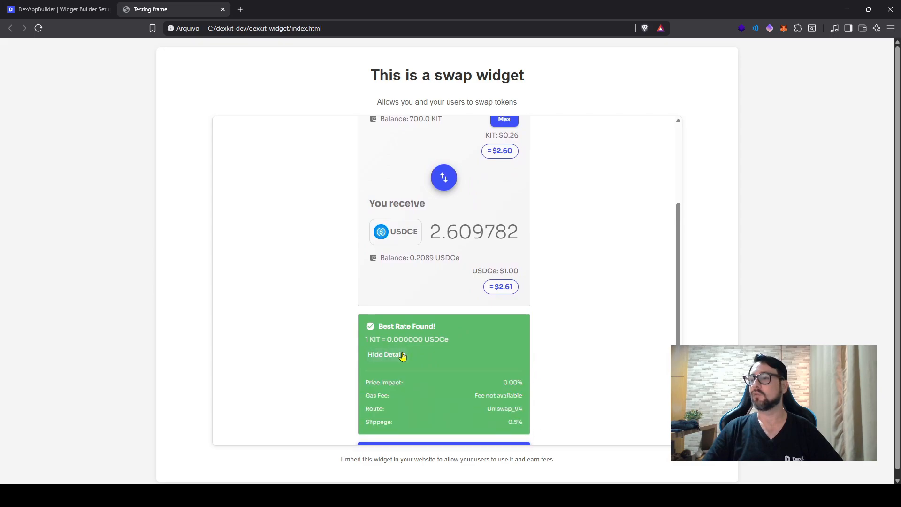
left_click_drag(486, 344, 527, 344)
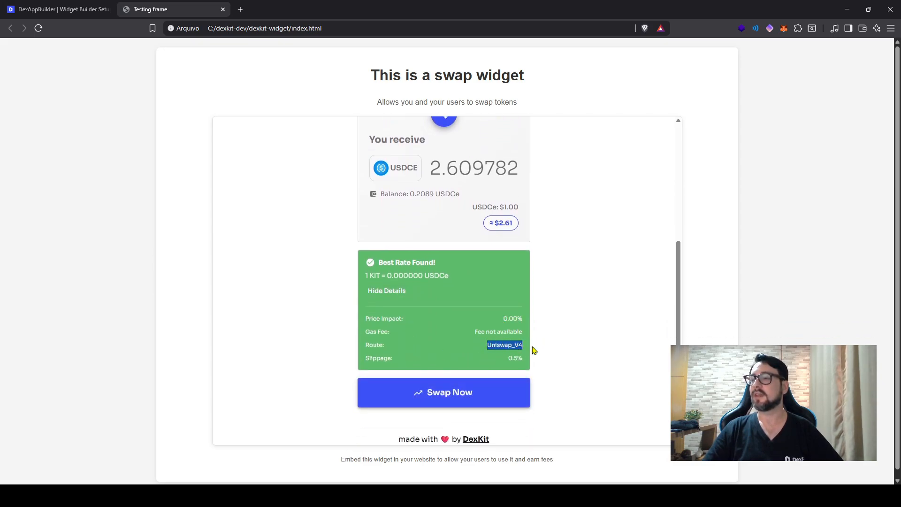
left_click(531, 347)
Step: Change the swap to pay USDCE and receive DAI, using the maximum available USDCE balance as the amount
scroll(522, 353, "up", 2)
scroll(522, 353, "up", 1)
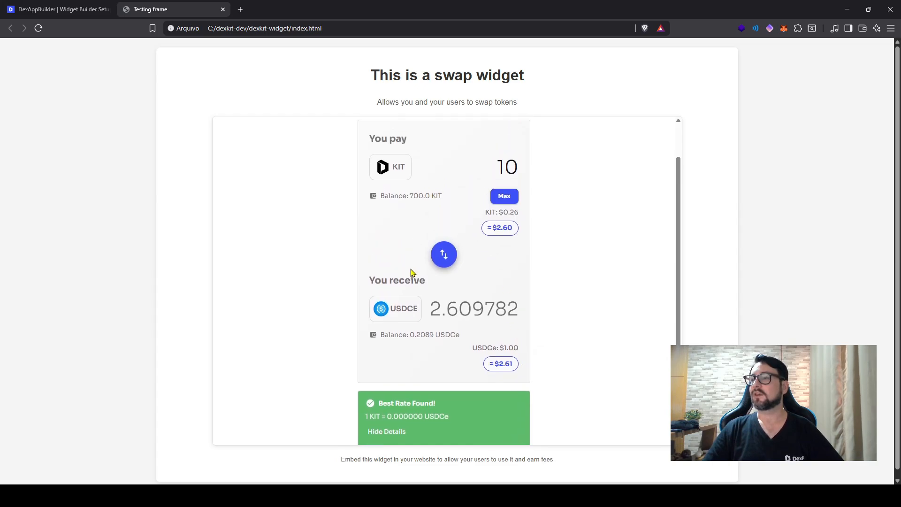
left_click(398, 170)
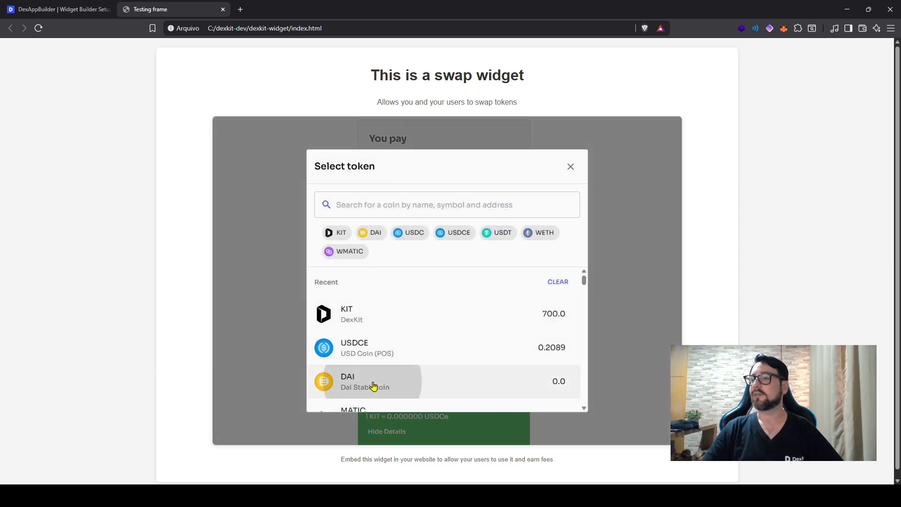
left_click(394, 359)
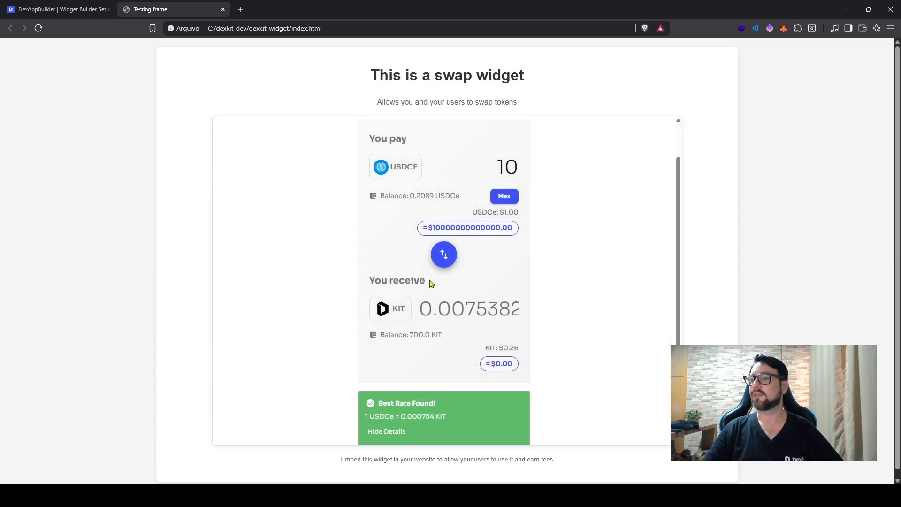
left_click(400, 312)
left_click(388, 382)
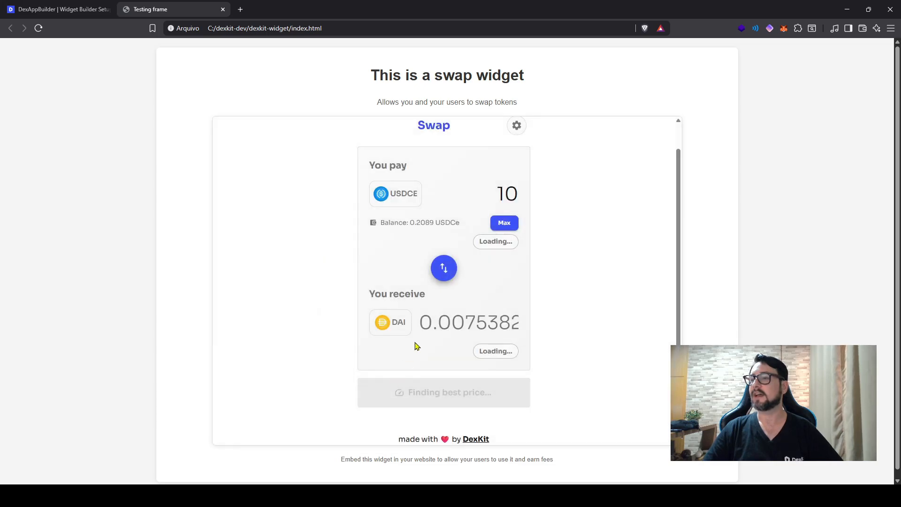
left_click(504, 223)
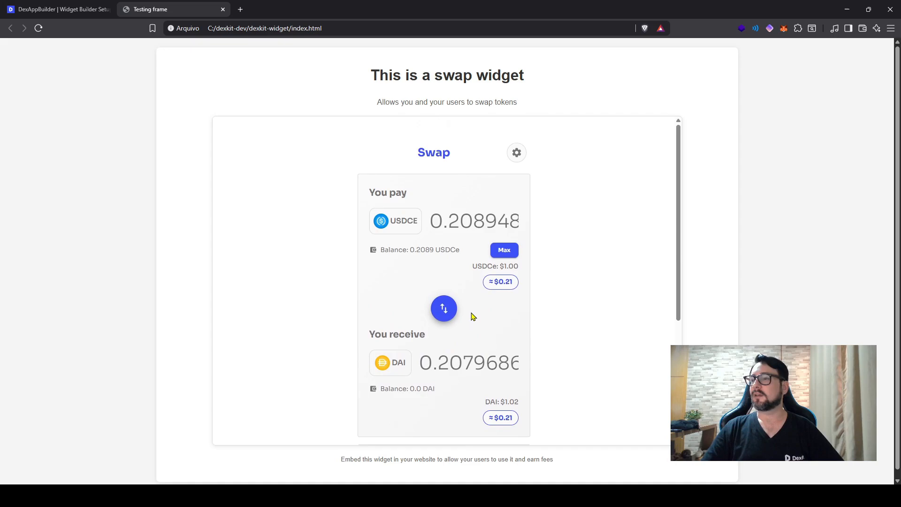
Step: Review the route, slippage and price impact in the best-rate details of the USDCE to DAI swap
scroll(471, 312, "down", 5)
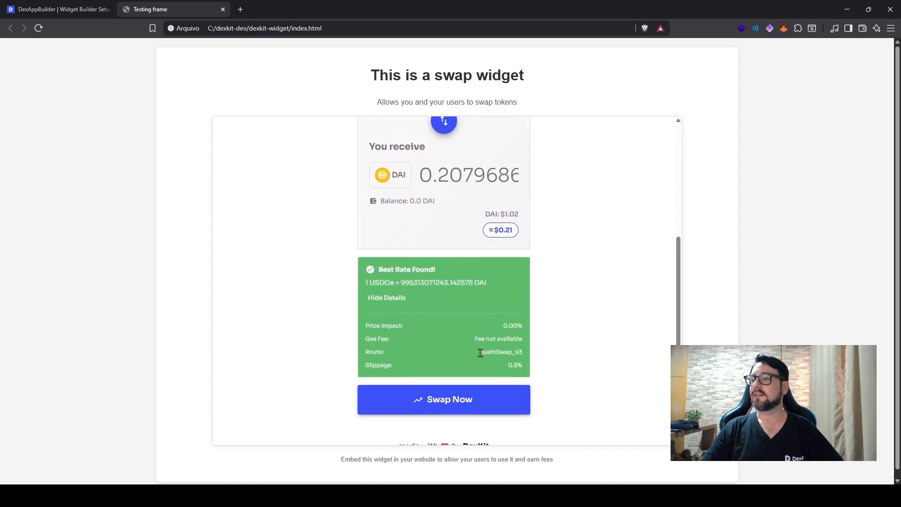
left_click_drag(479, 351, 525, 353)
left_click(552, 350)
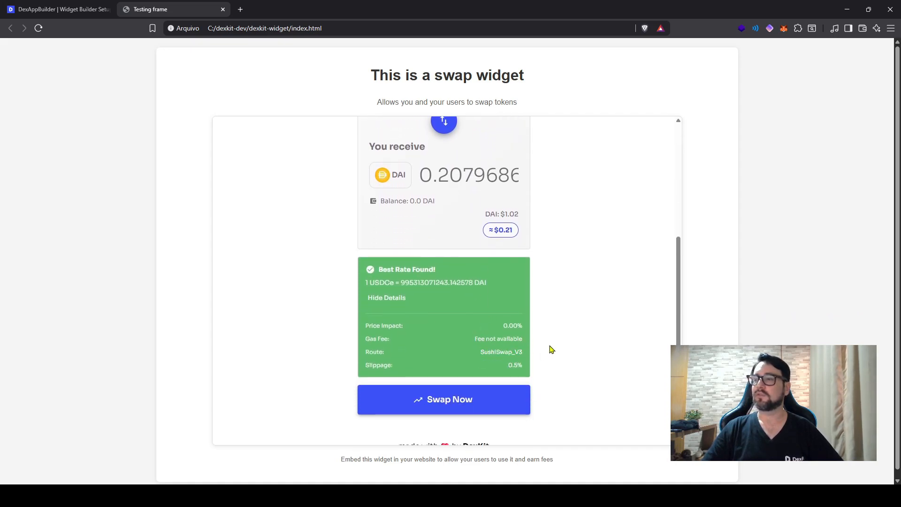
left_click(533, 364)
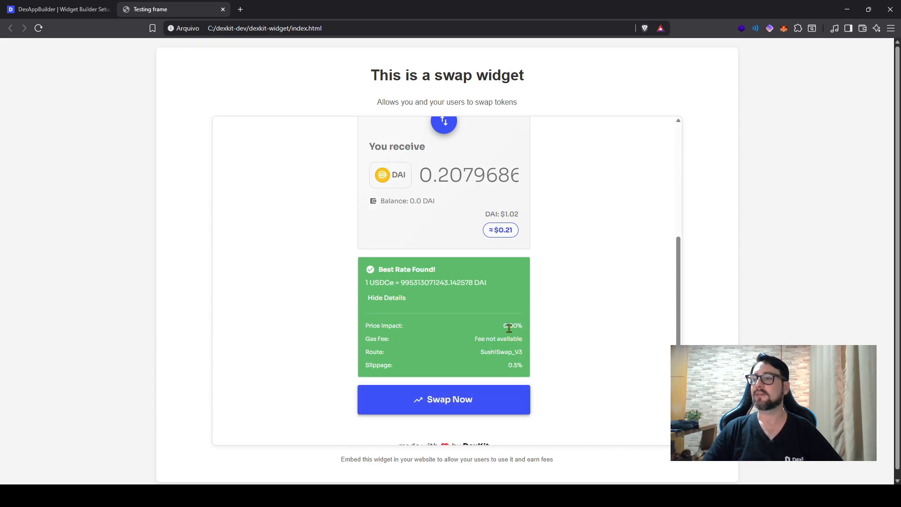
scroll(462, 373, "down", 1)
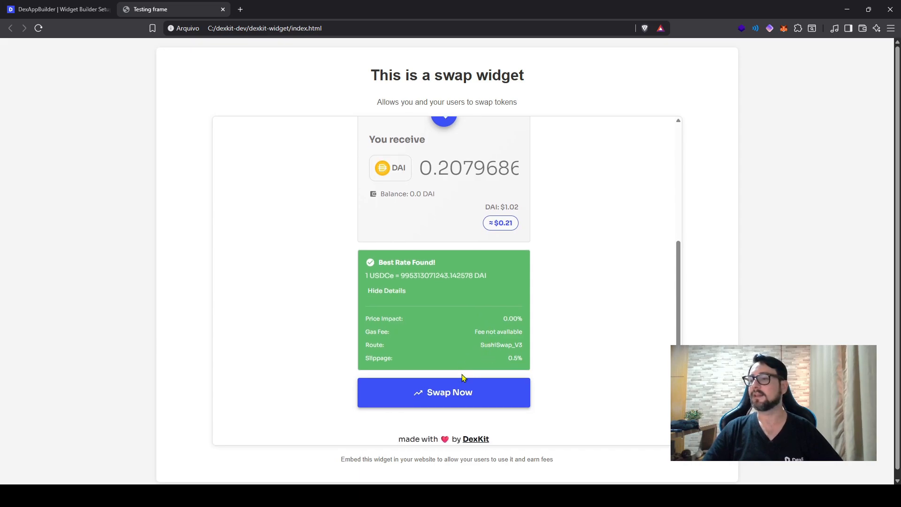
scroll(456, 404, "up", 5)
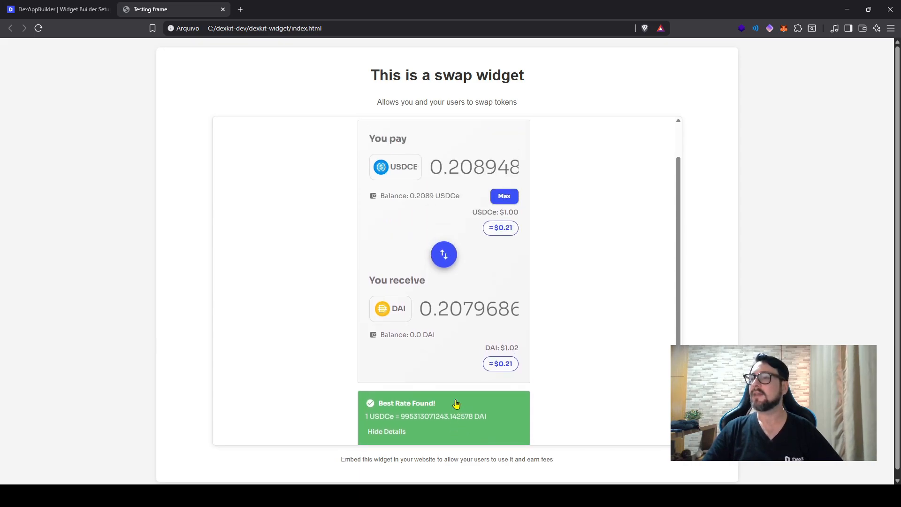